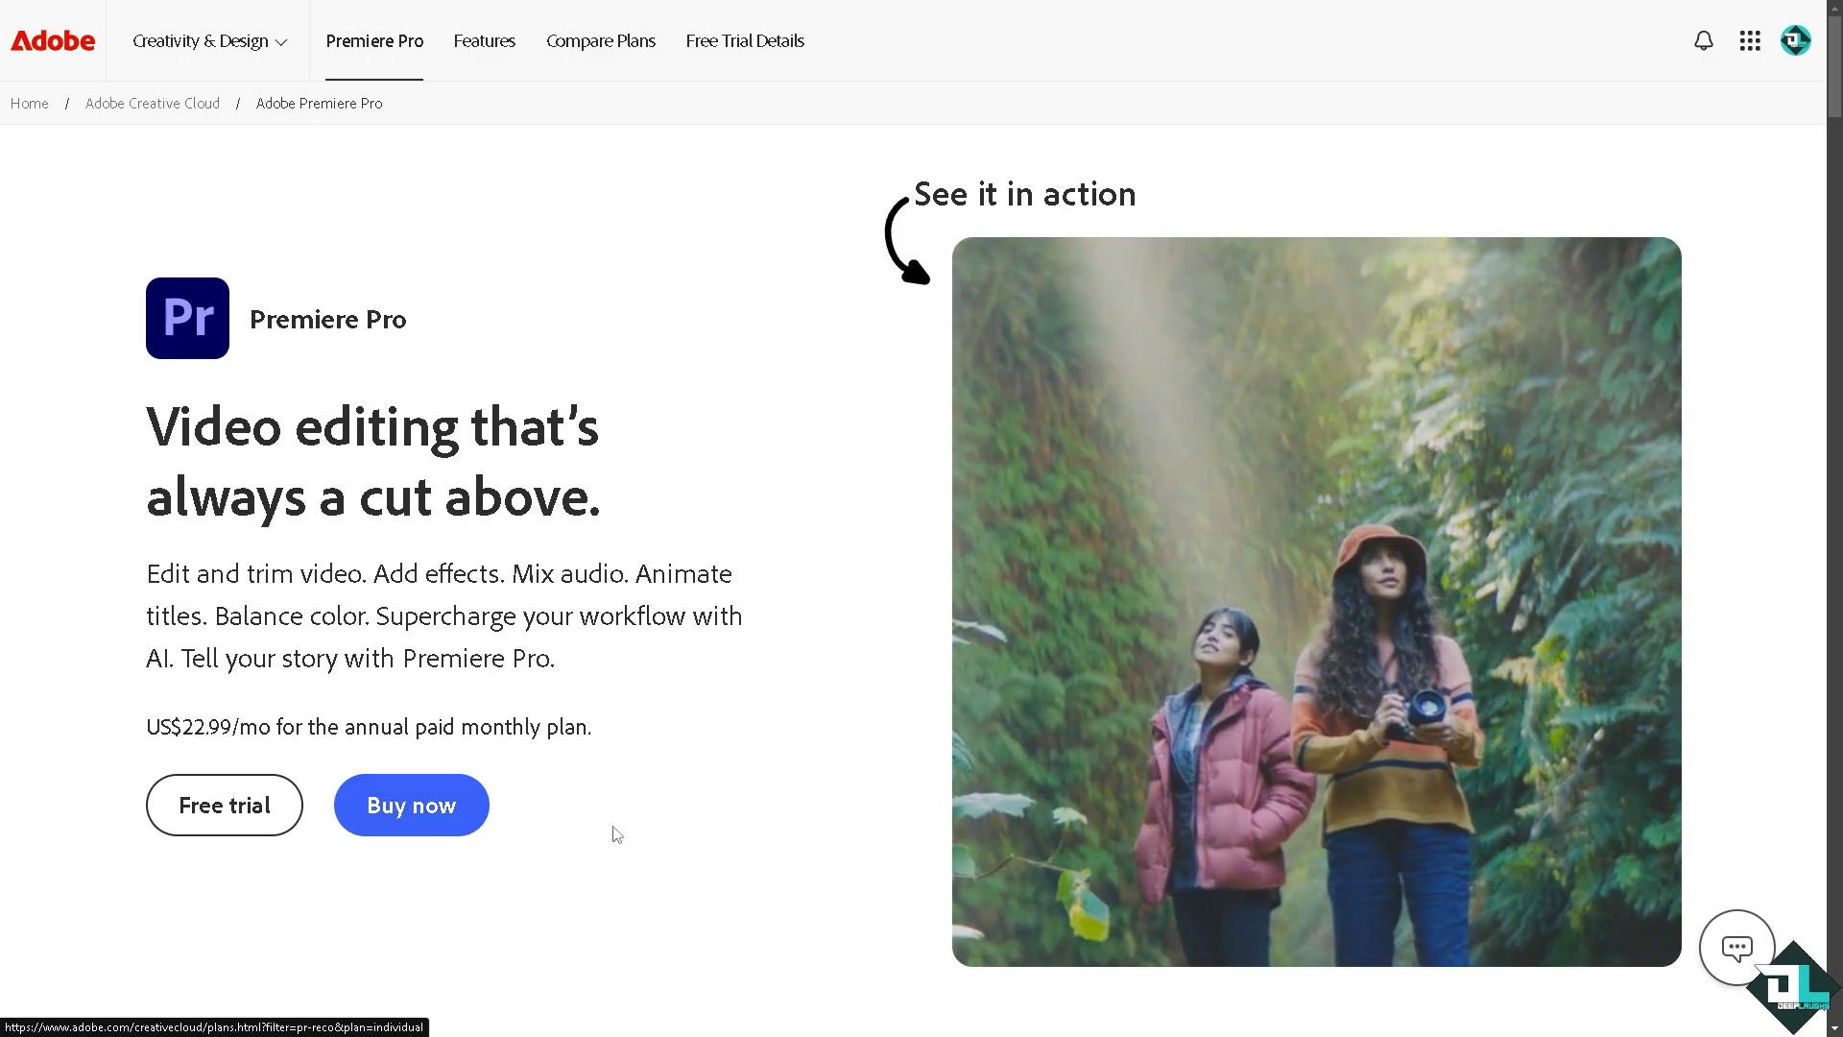
Open the Premiere Pro free trial offer and view the plans for Business.
click(206, 816)
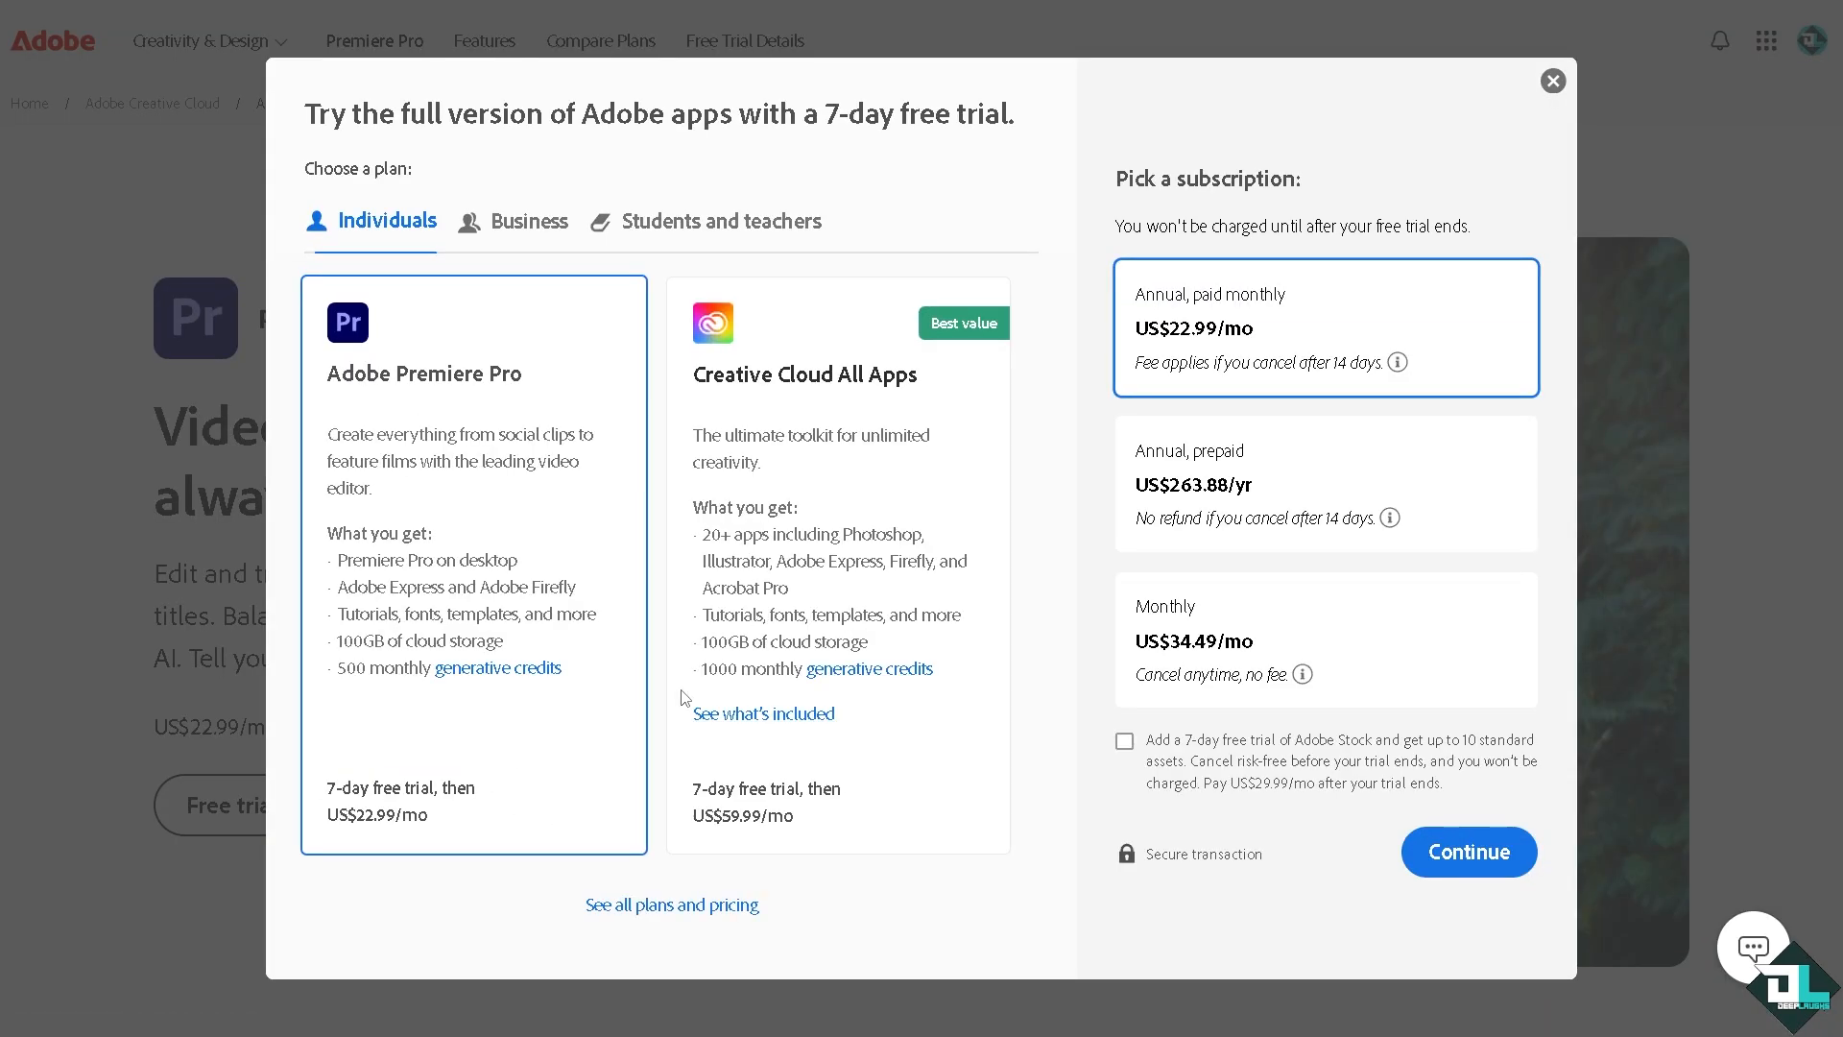
click(523, 221)
click(752, 266)
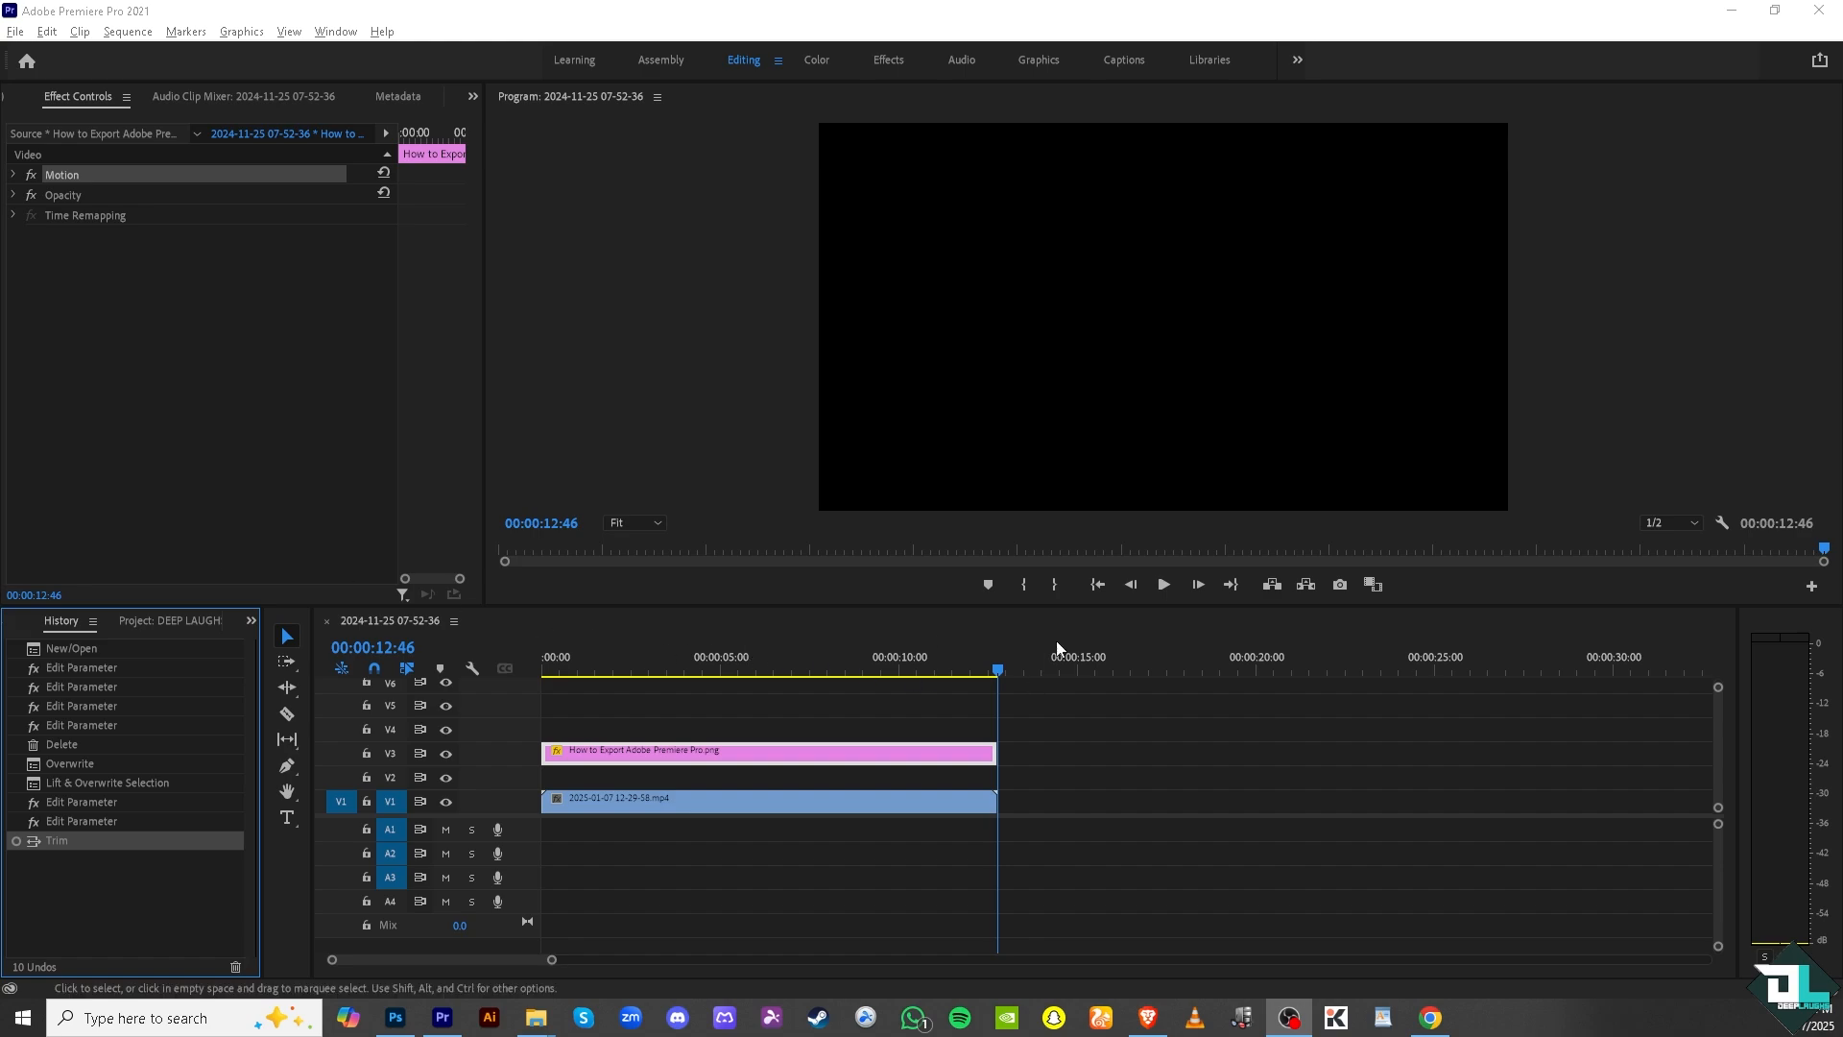
Switch to Adobe Premiere Pro and preview the sequence from its beginning, pausing near the end.
drag(998, 672, 651, 672)
click(541, 670)
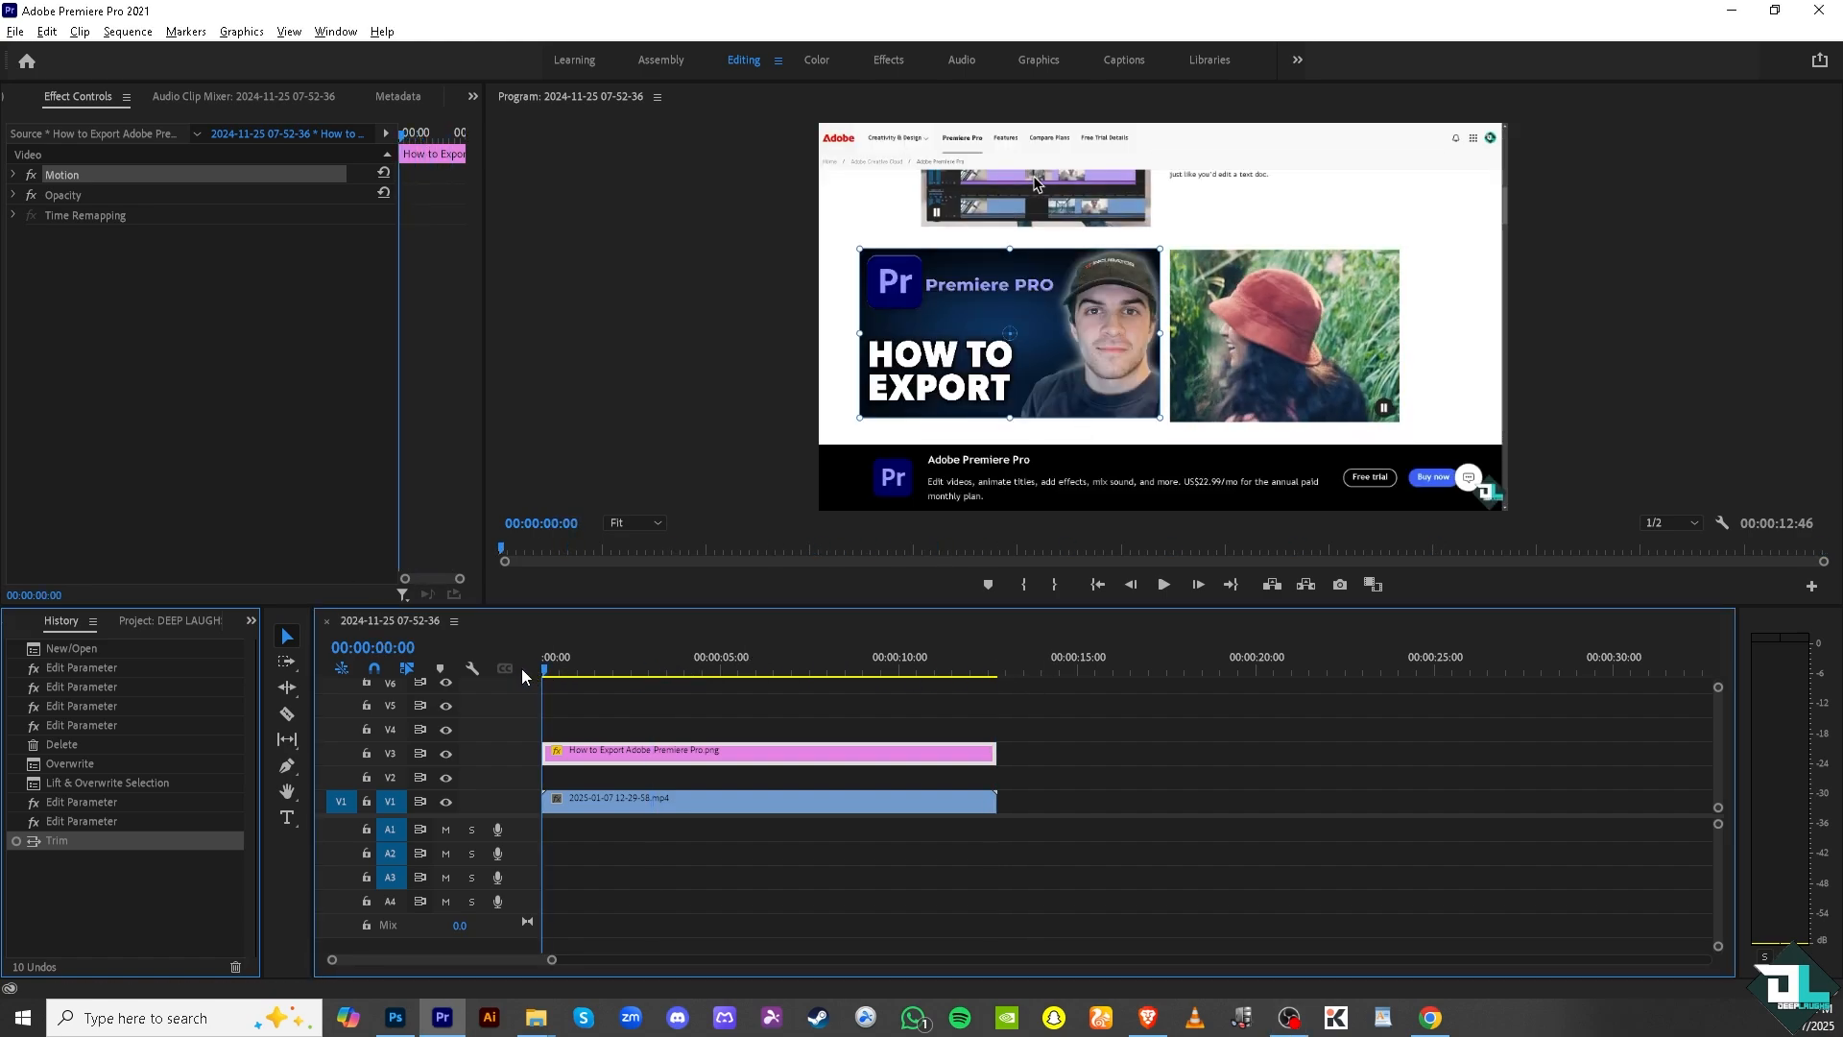
click(1164, 585)
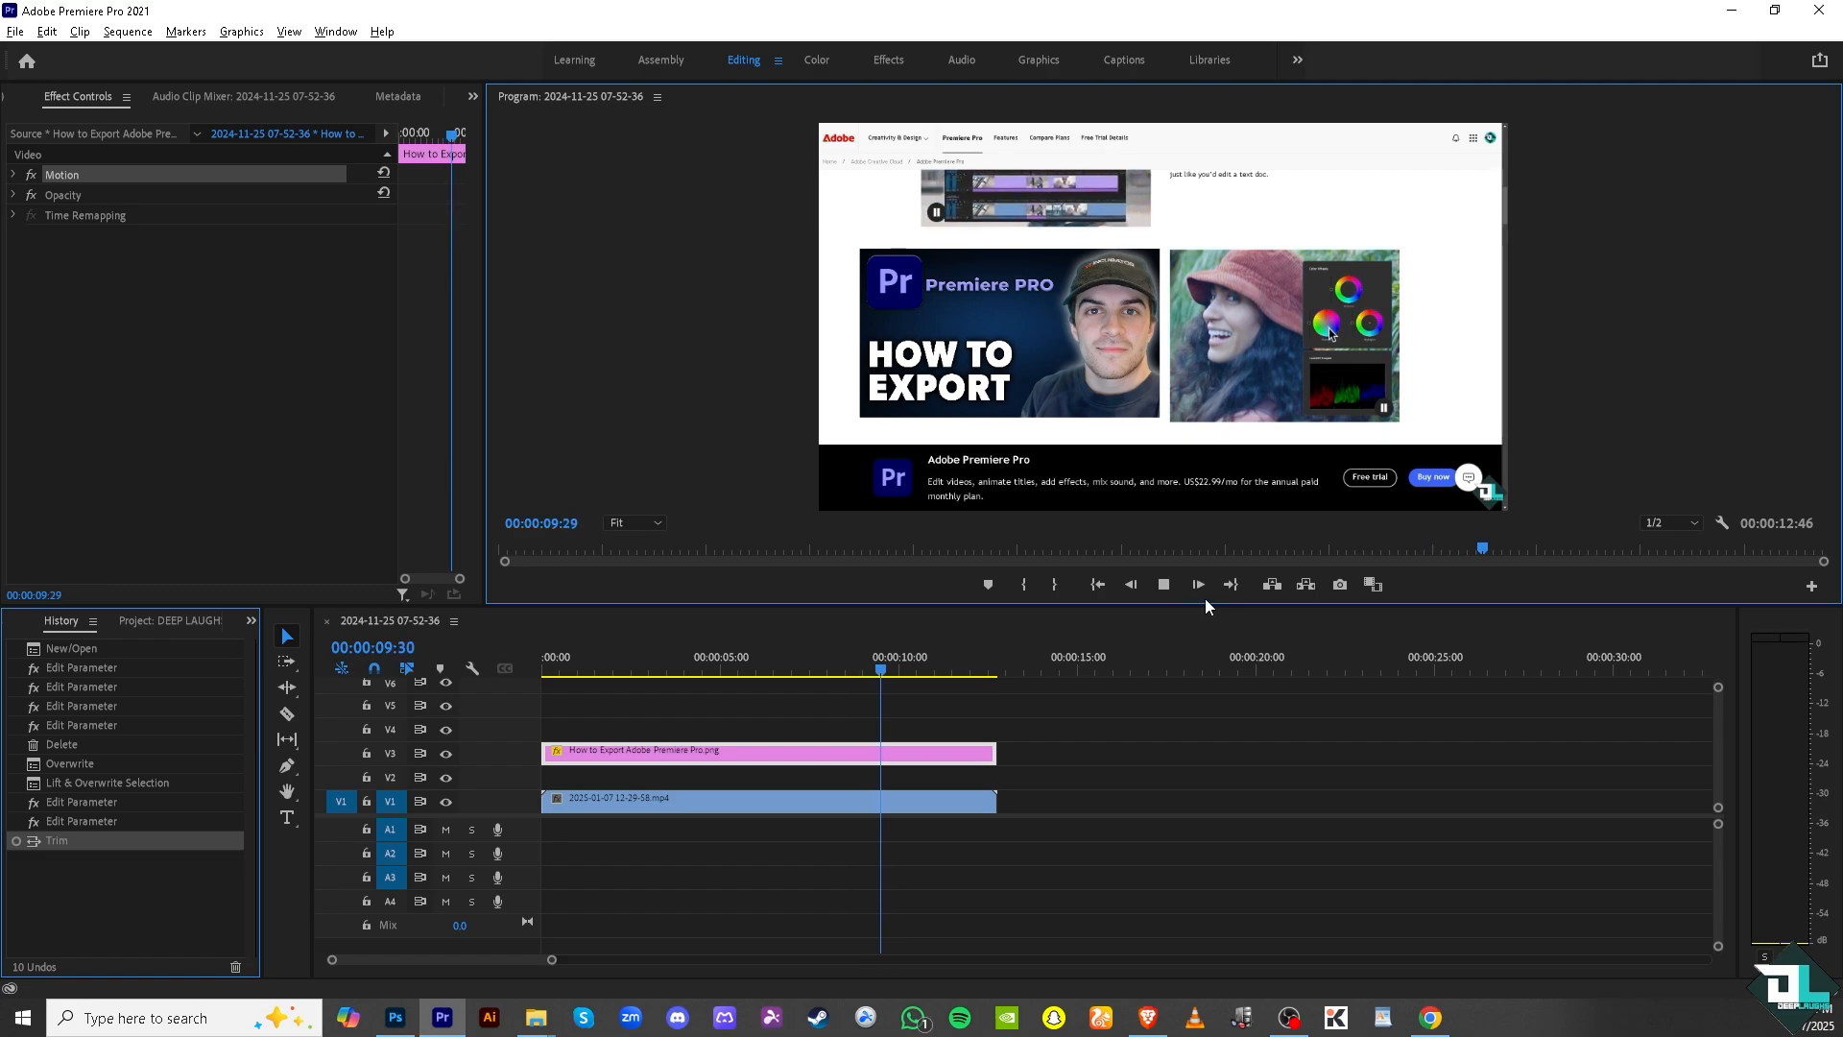
click(1165, 586)
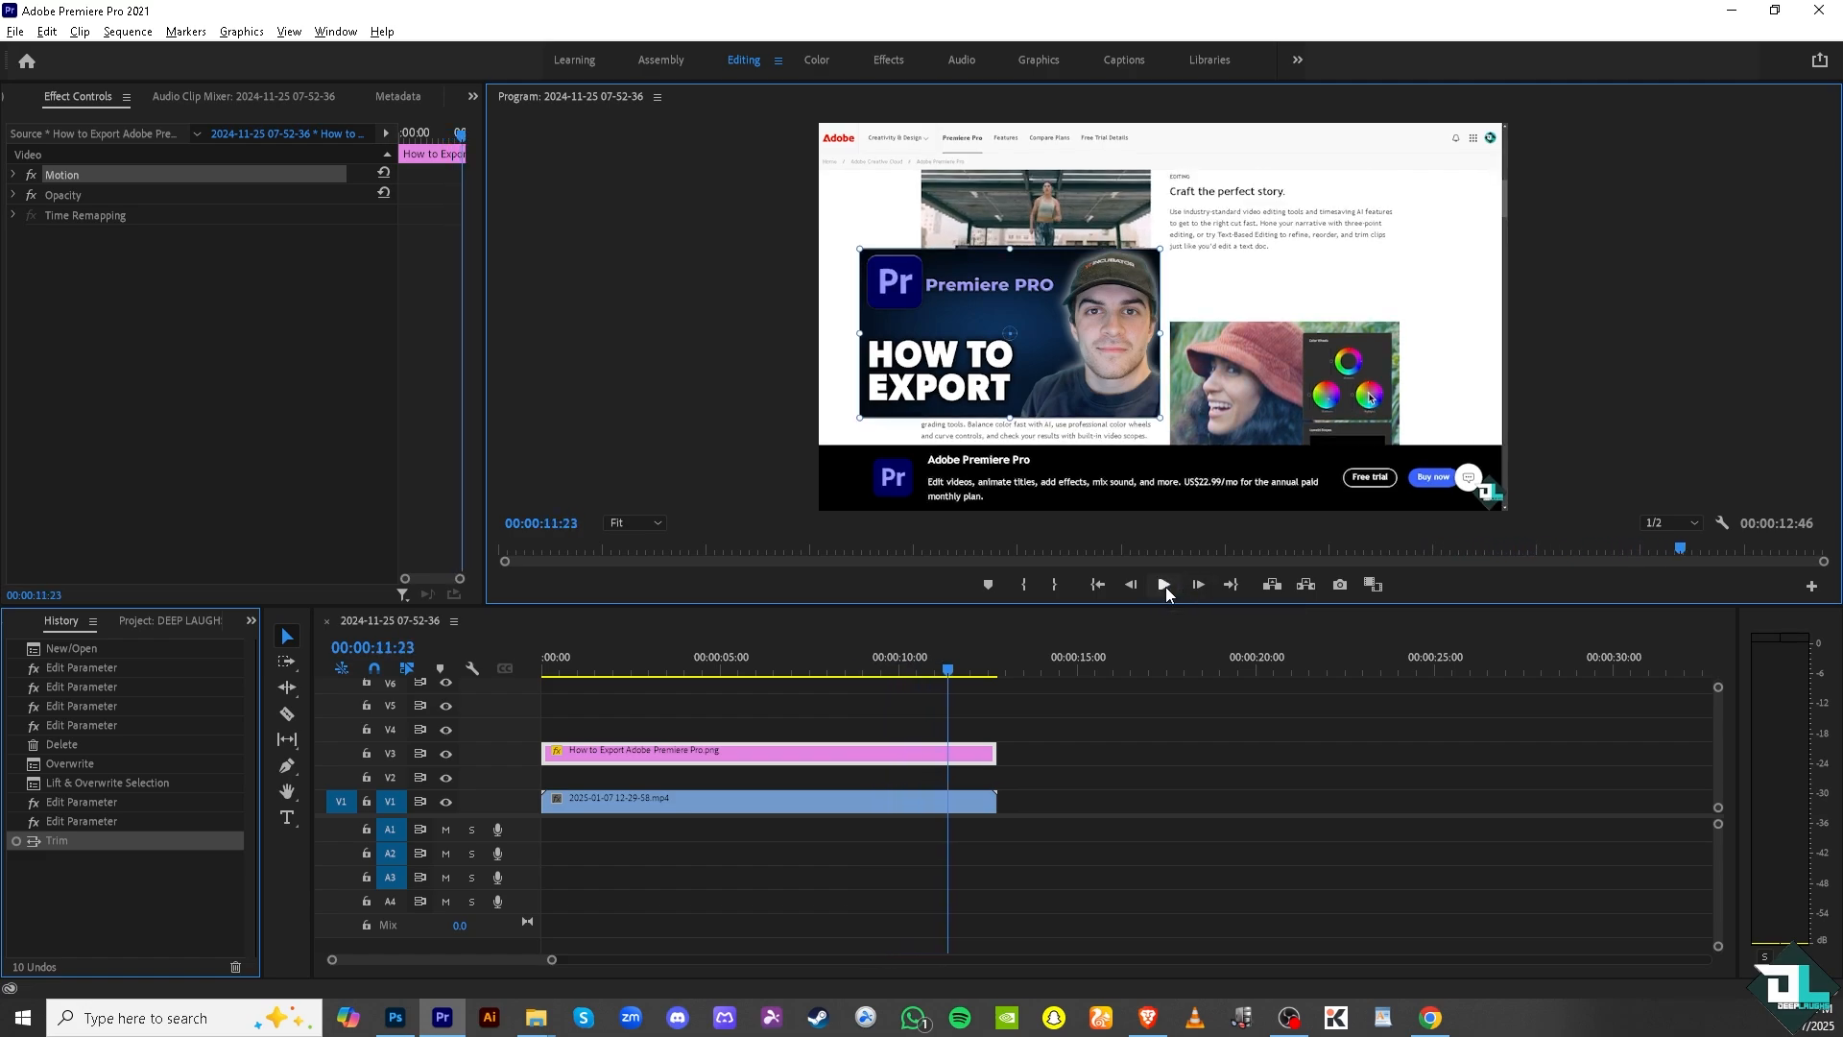
key(alt+Tab)
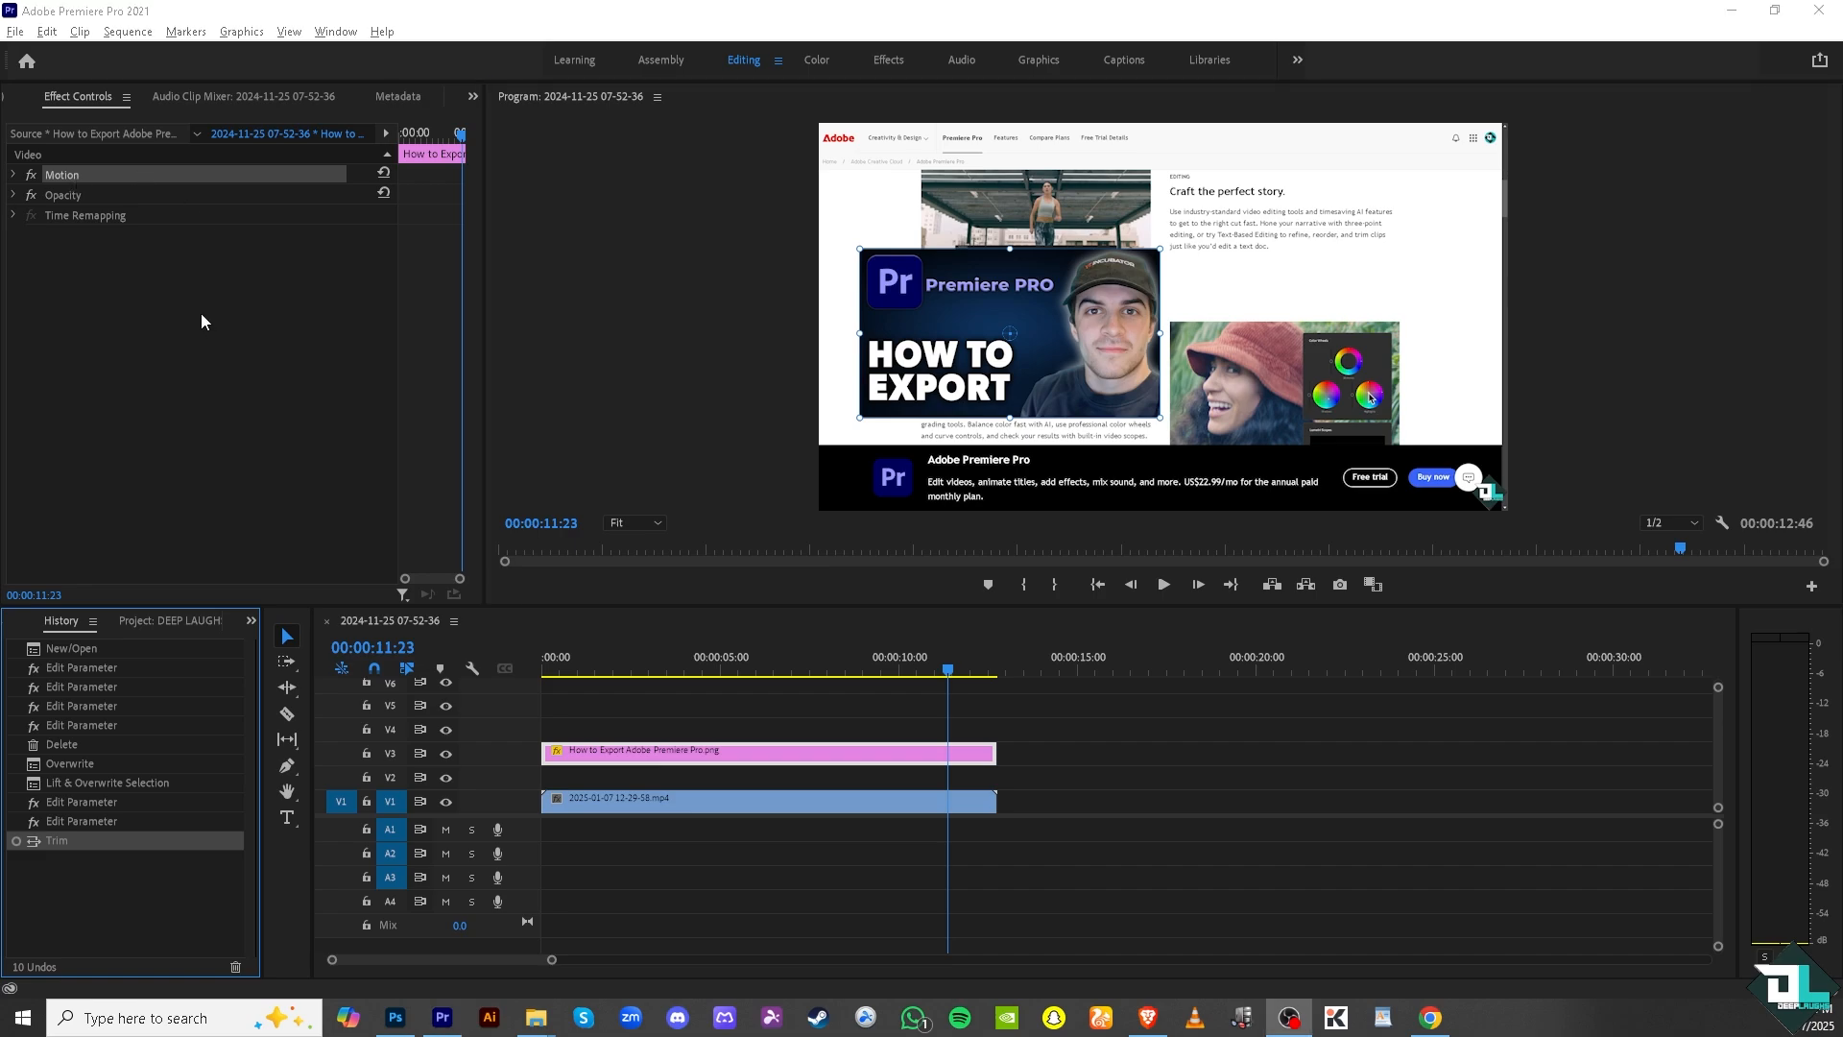
Save the current project.
click(19, 32)
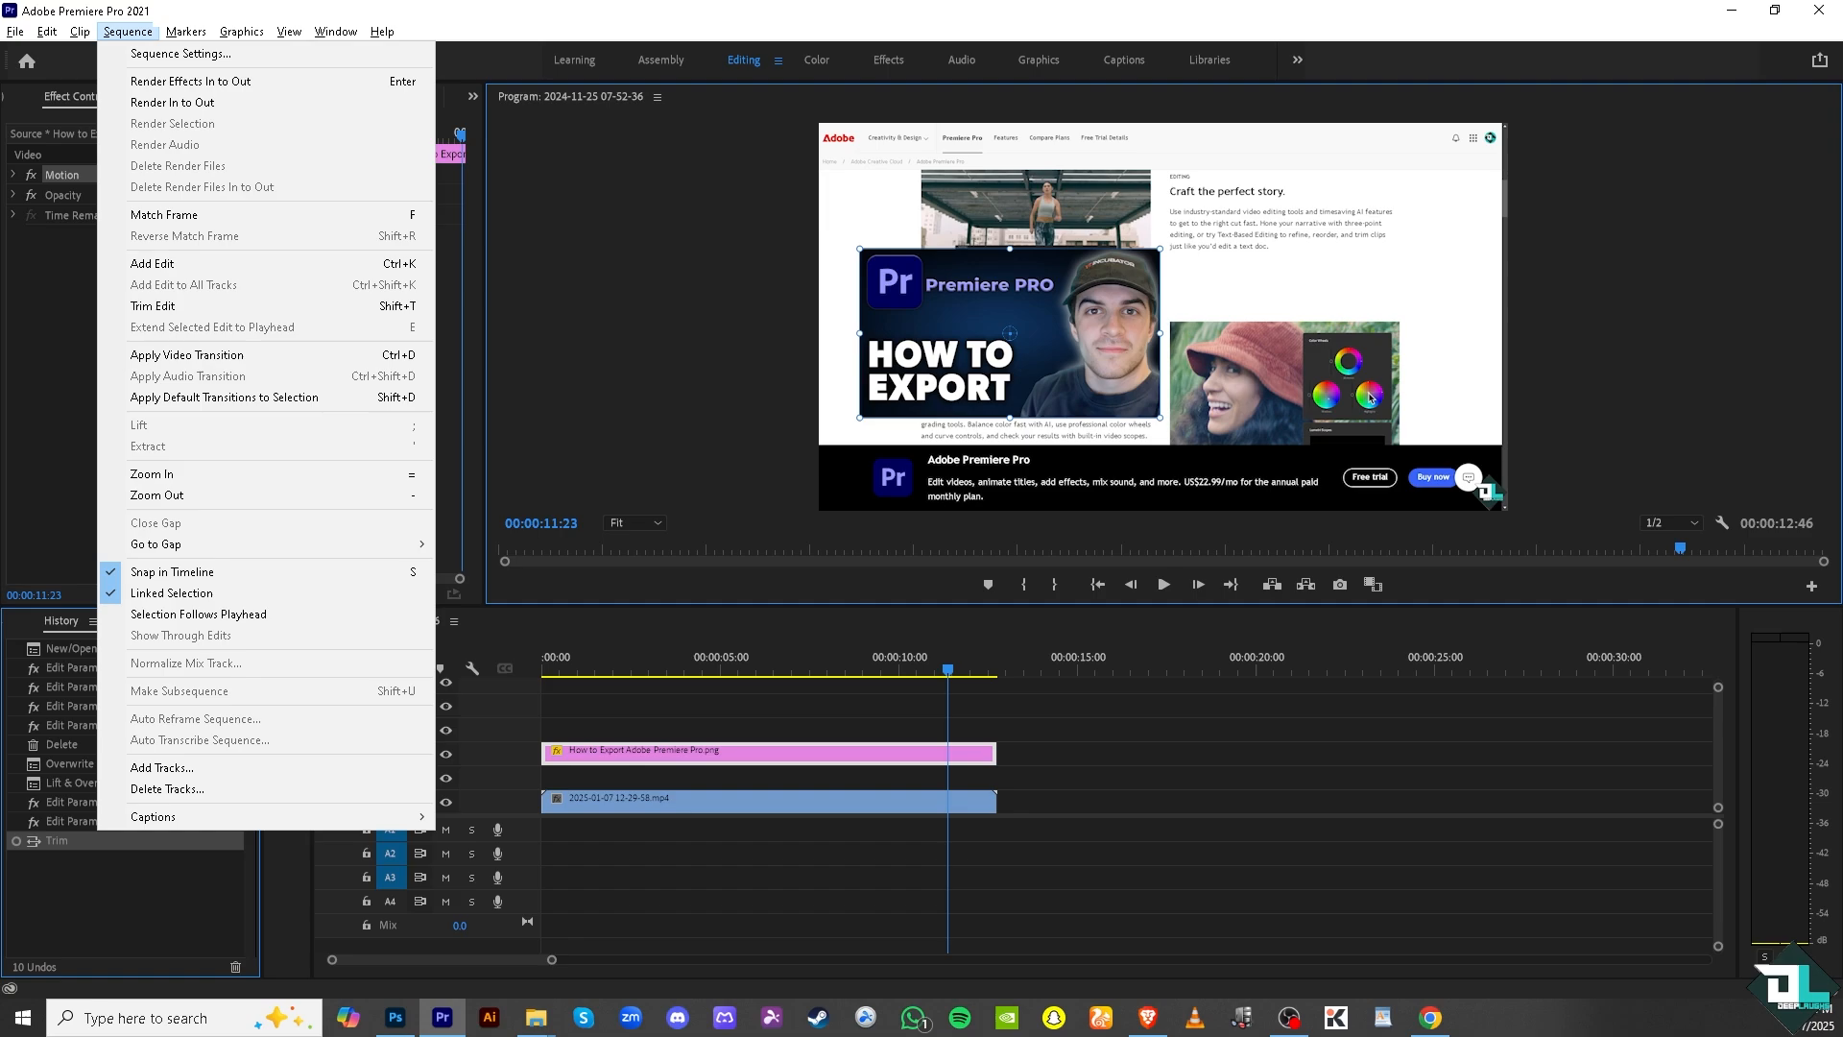
click(128, 32)
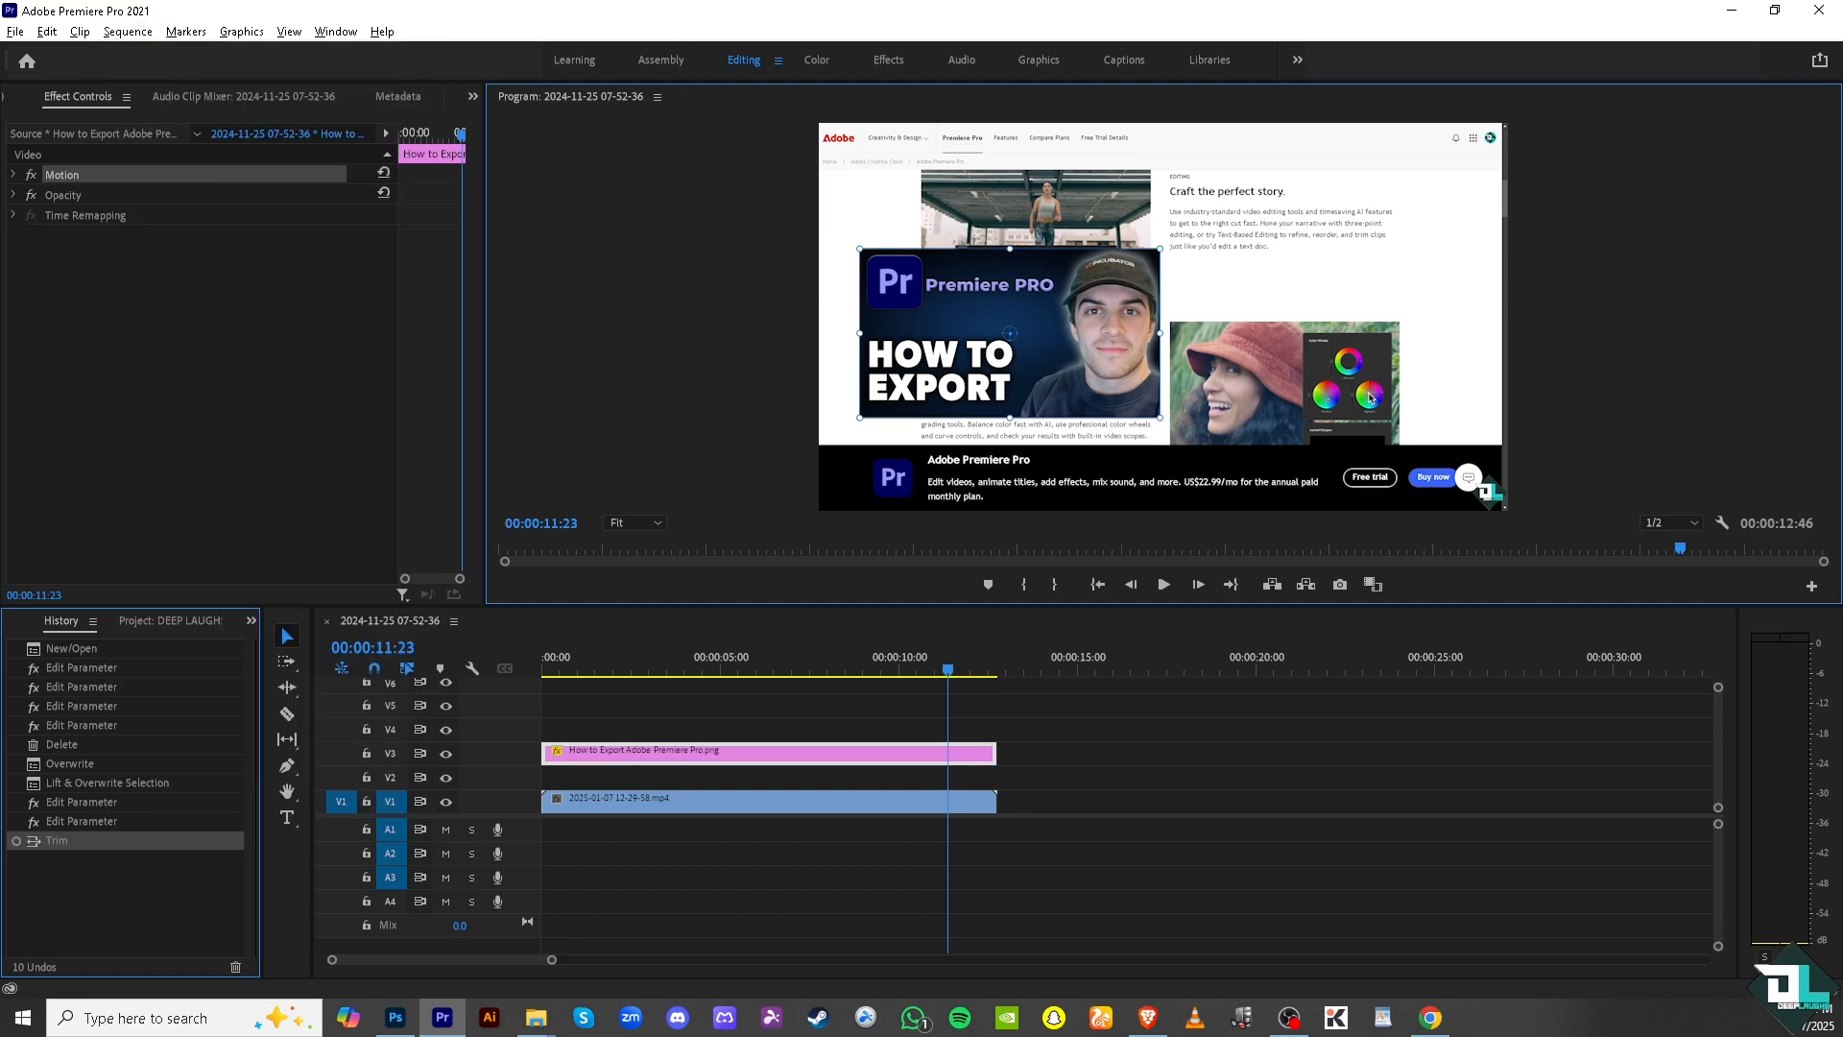
click(16, 32)
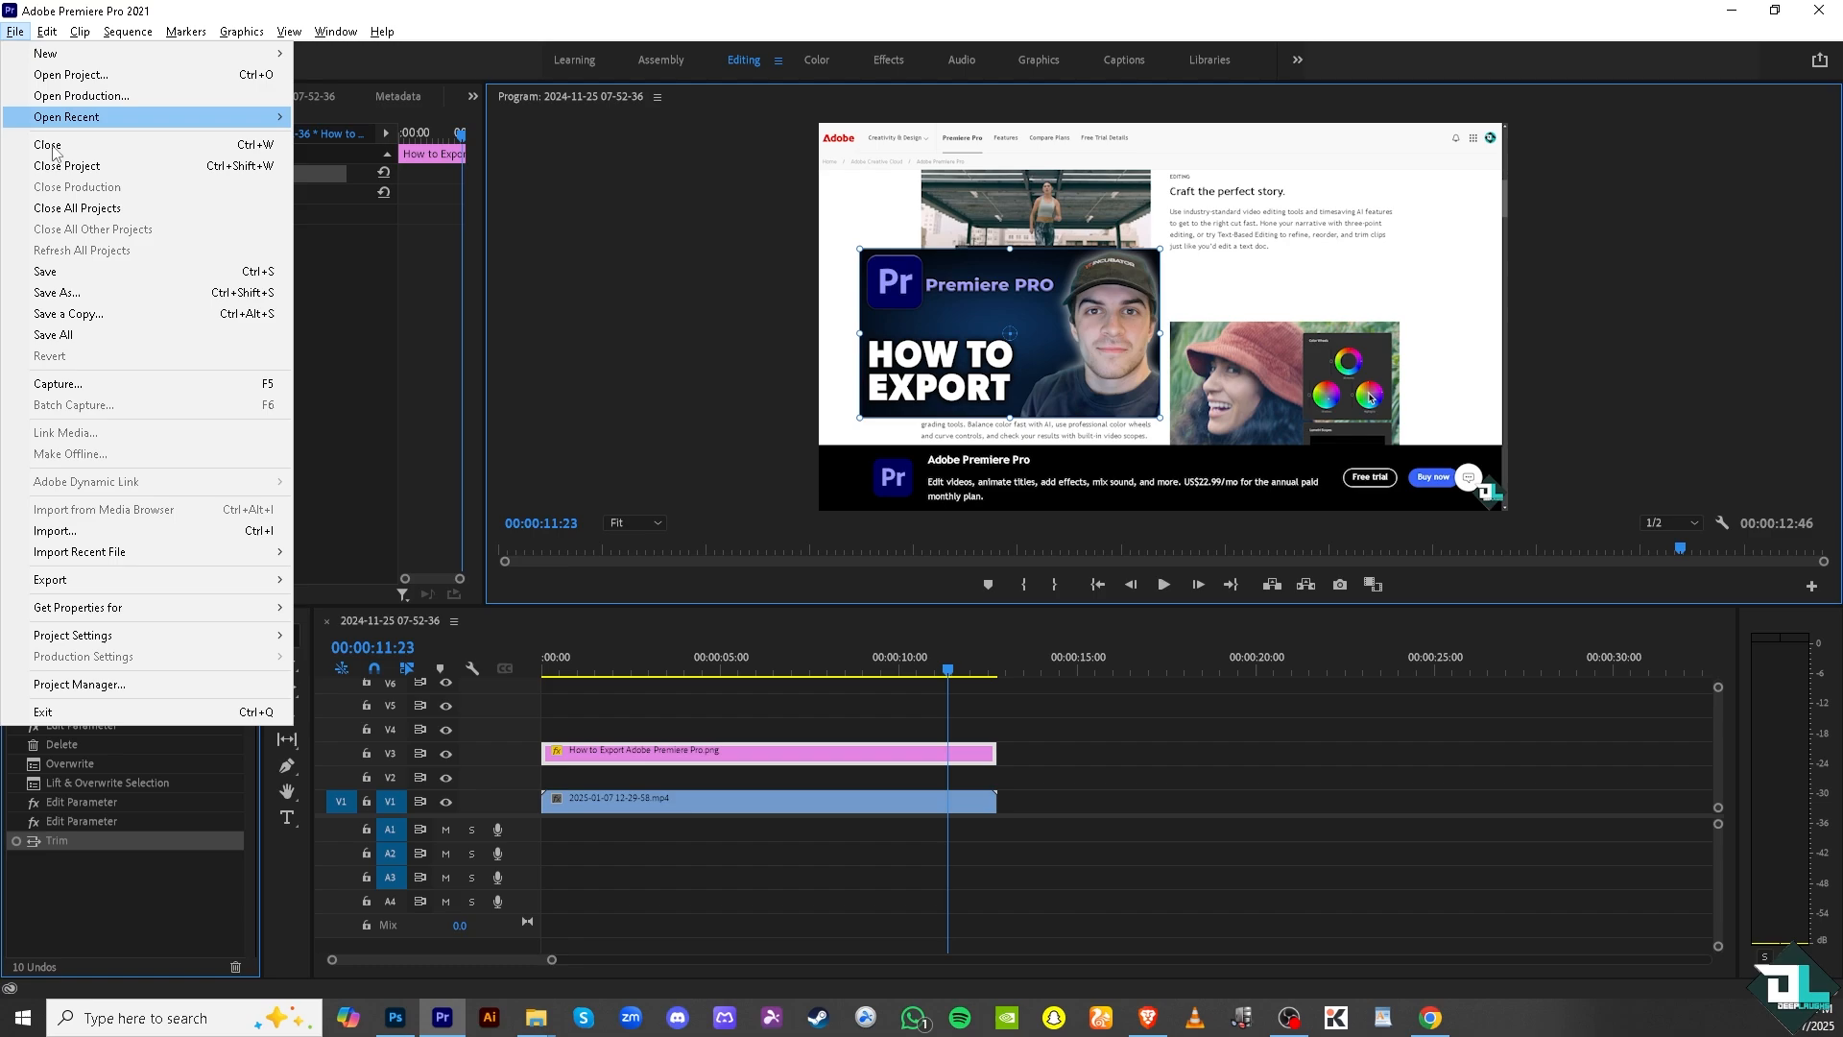
click(48, 271)
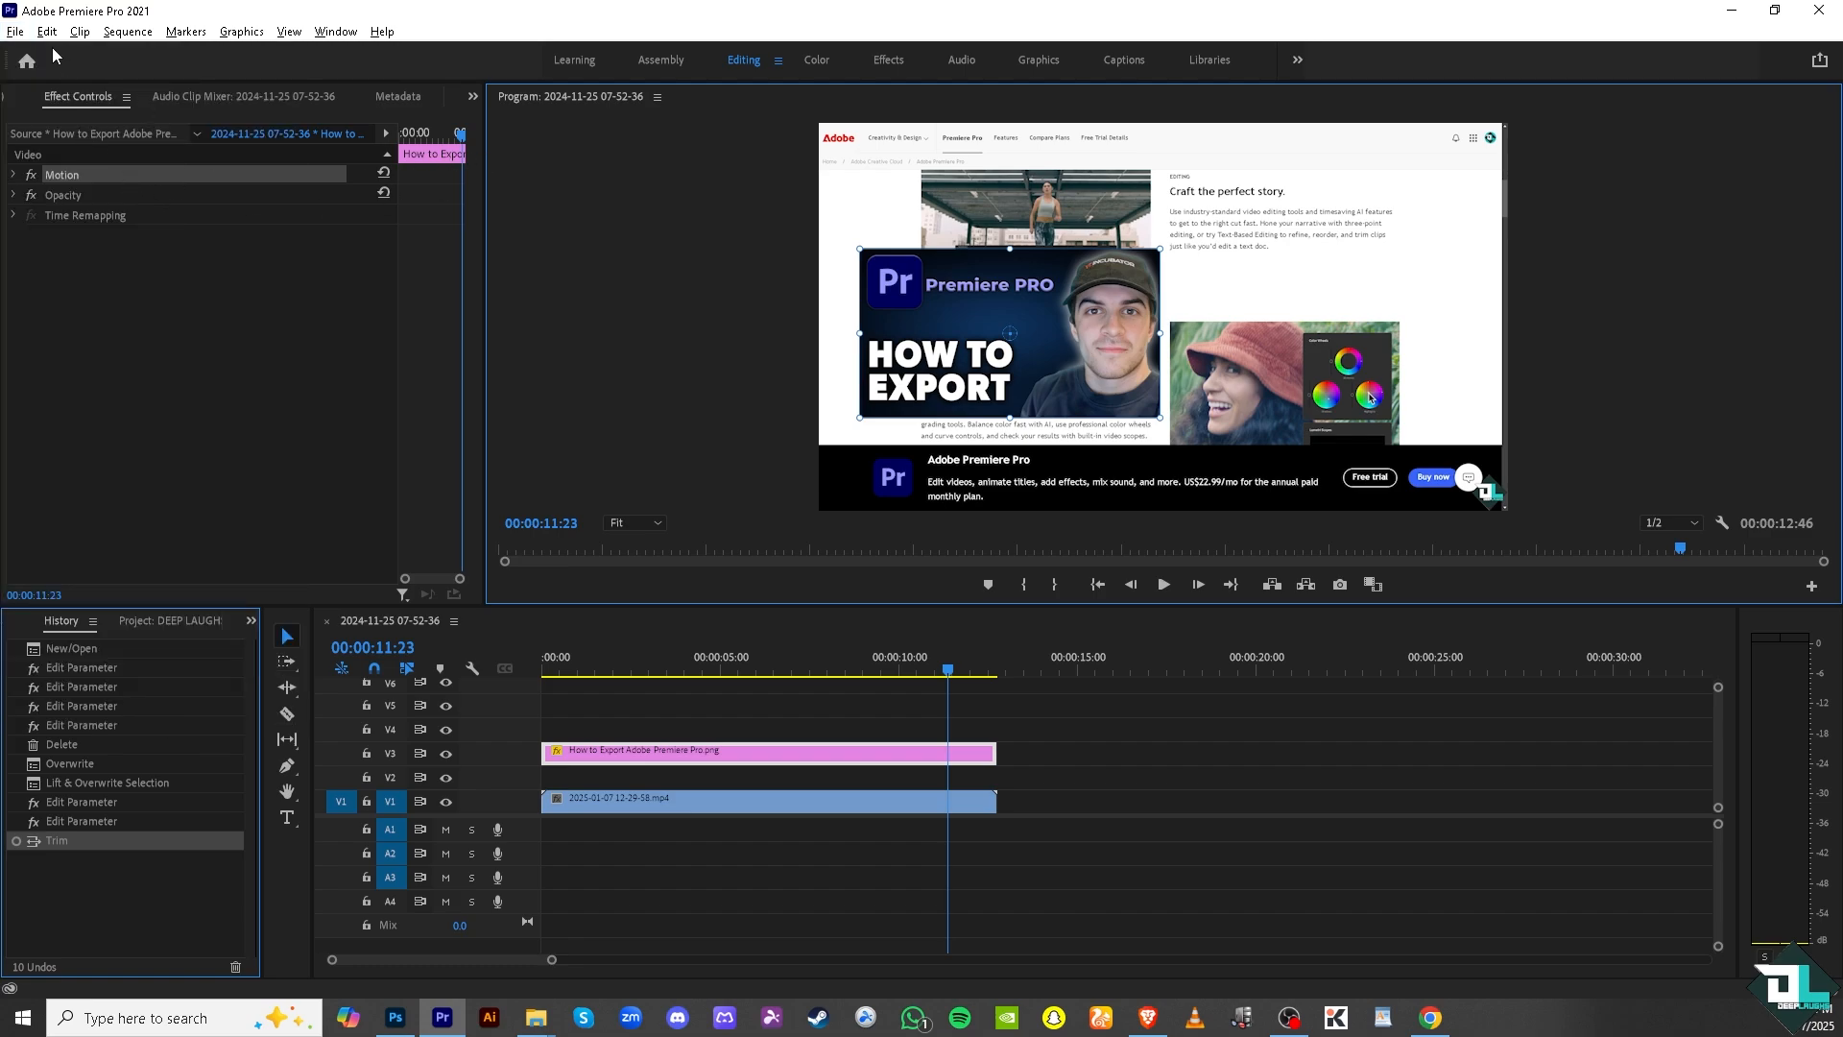
Open the media export settings for the sequence.
click(13, 33)
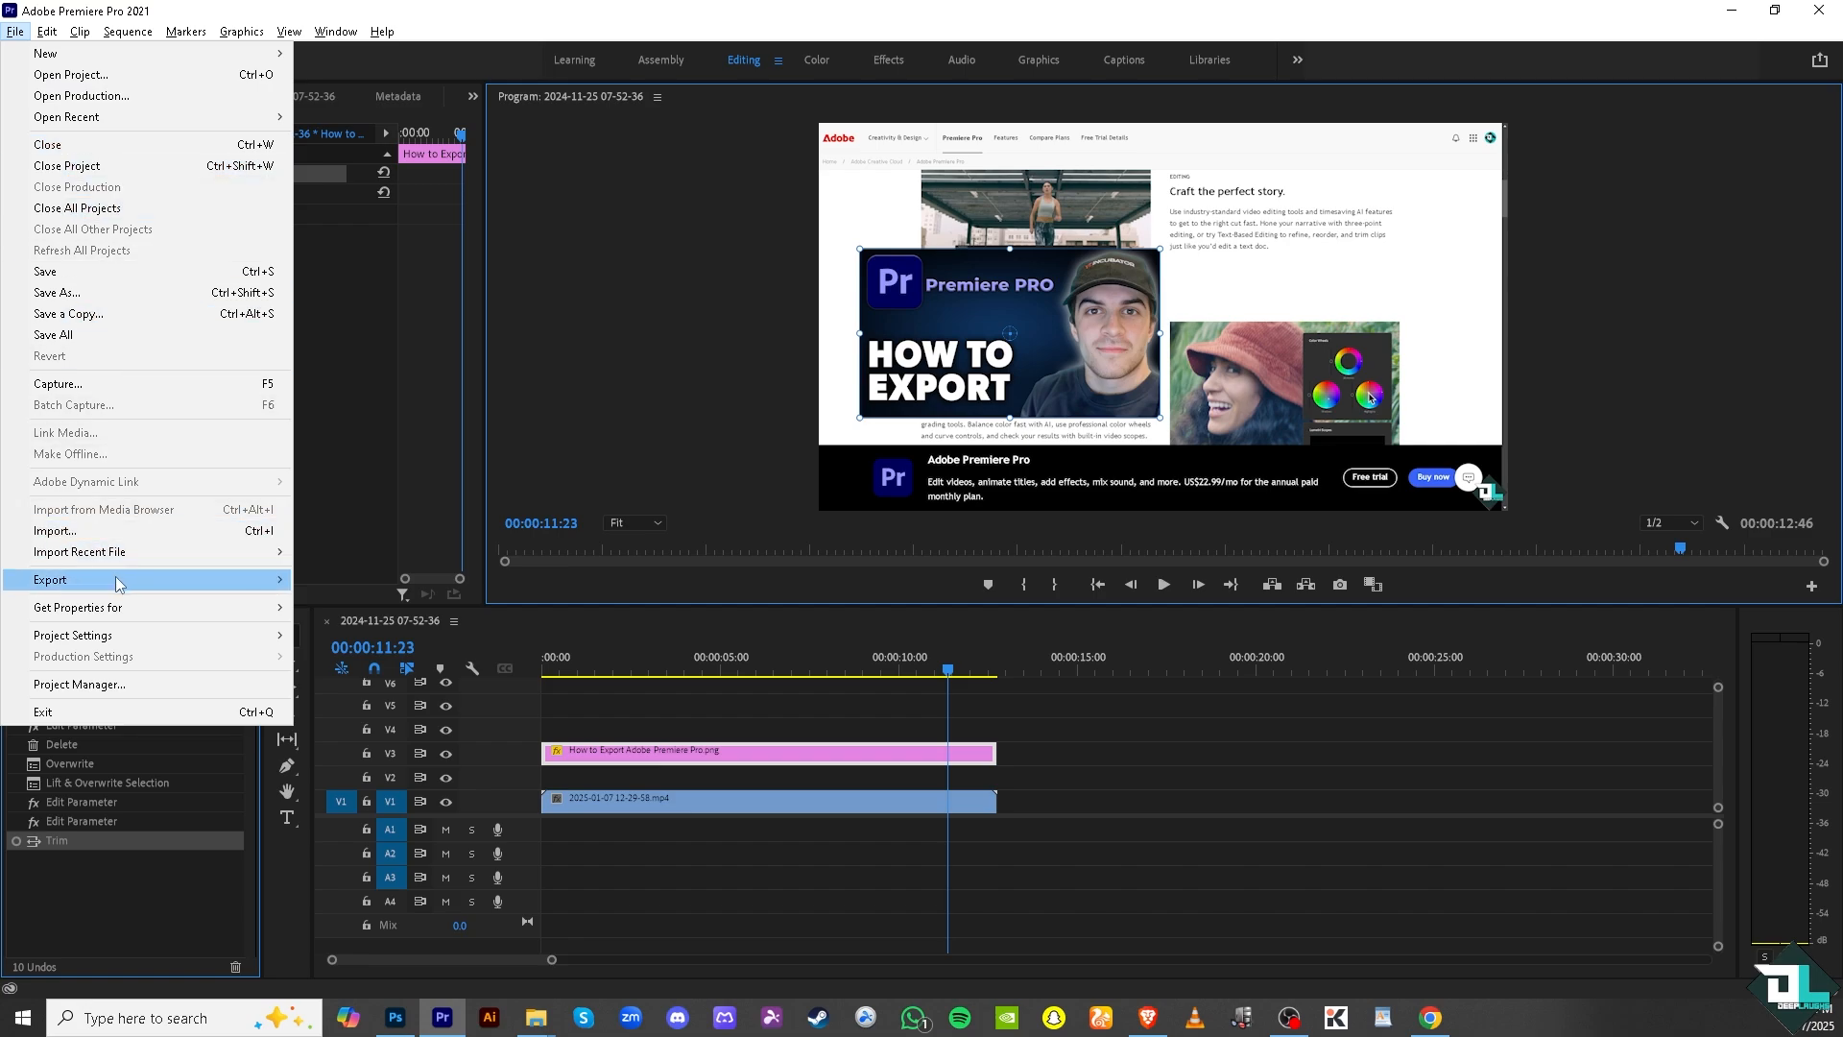
mouse_move(115, 580)
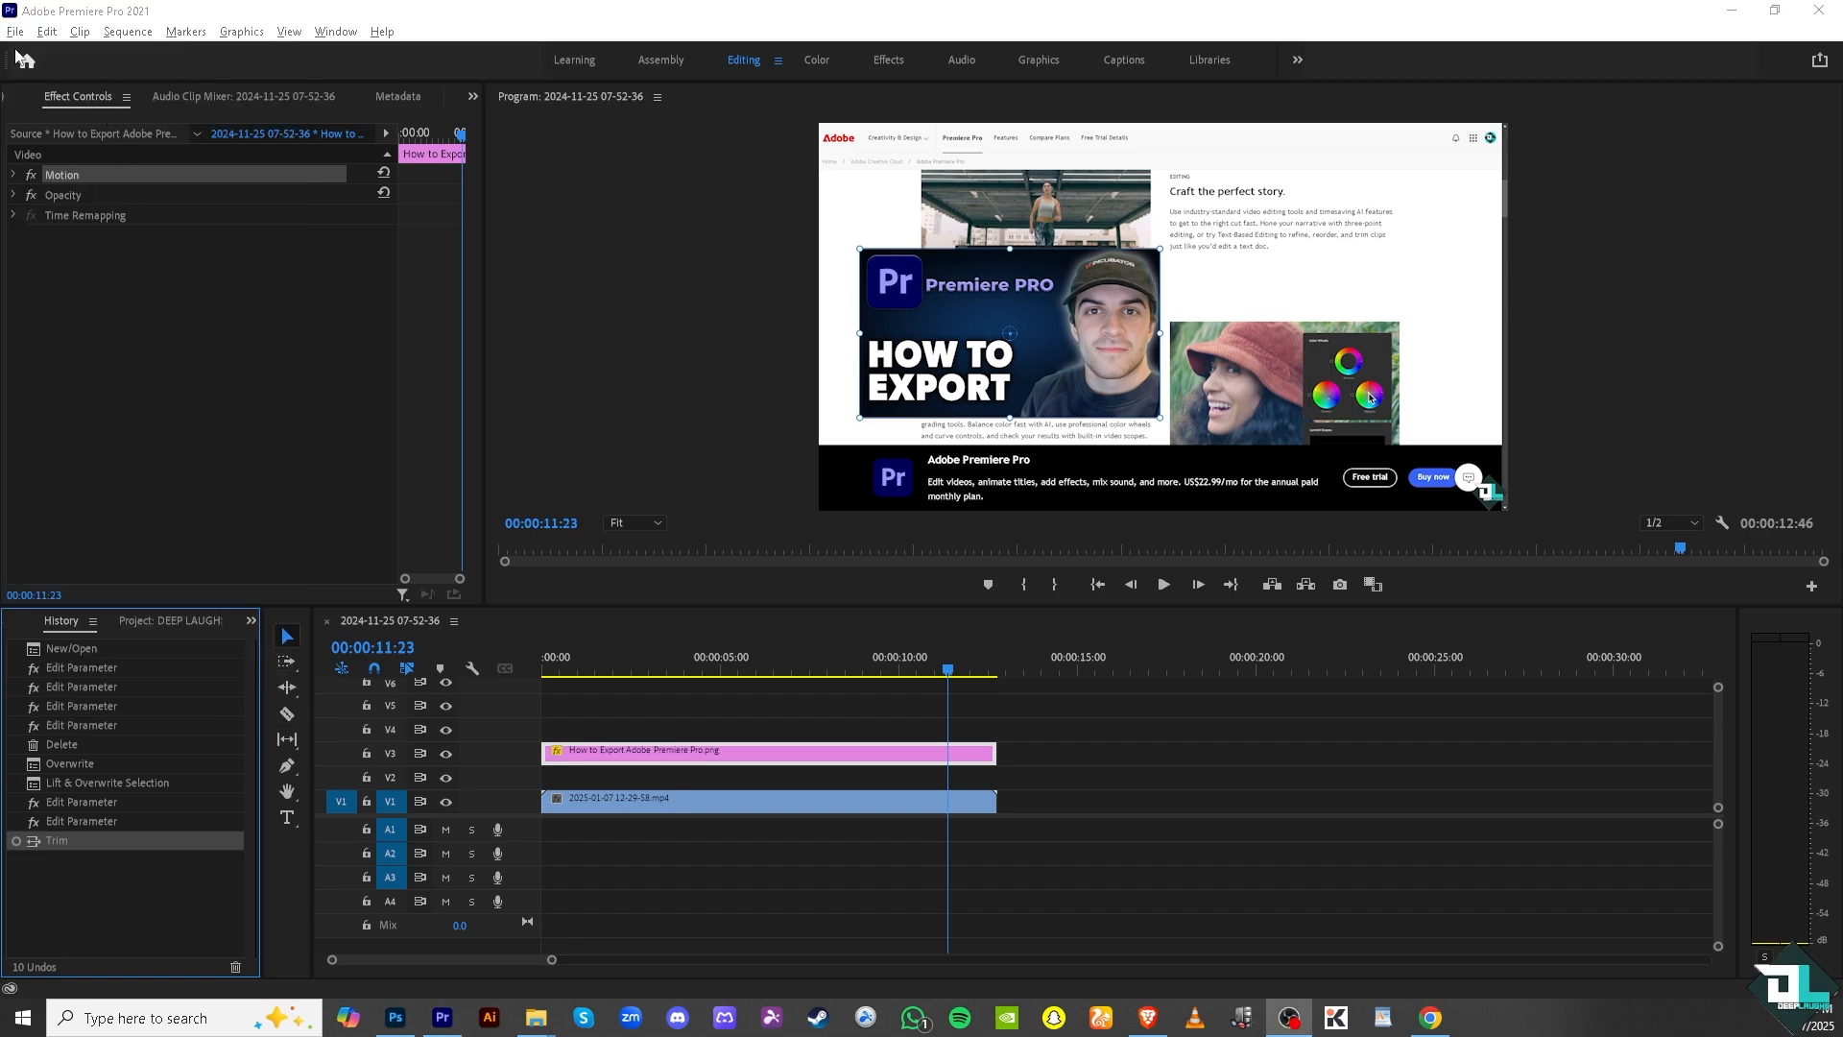
click(13, 33)
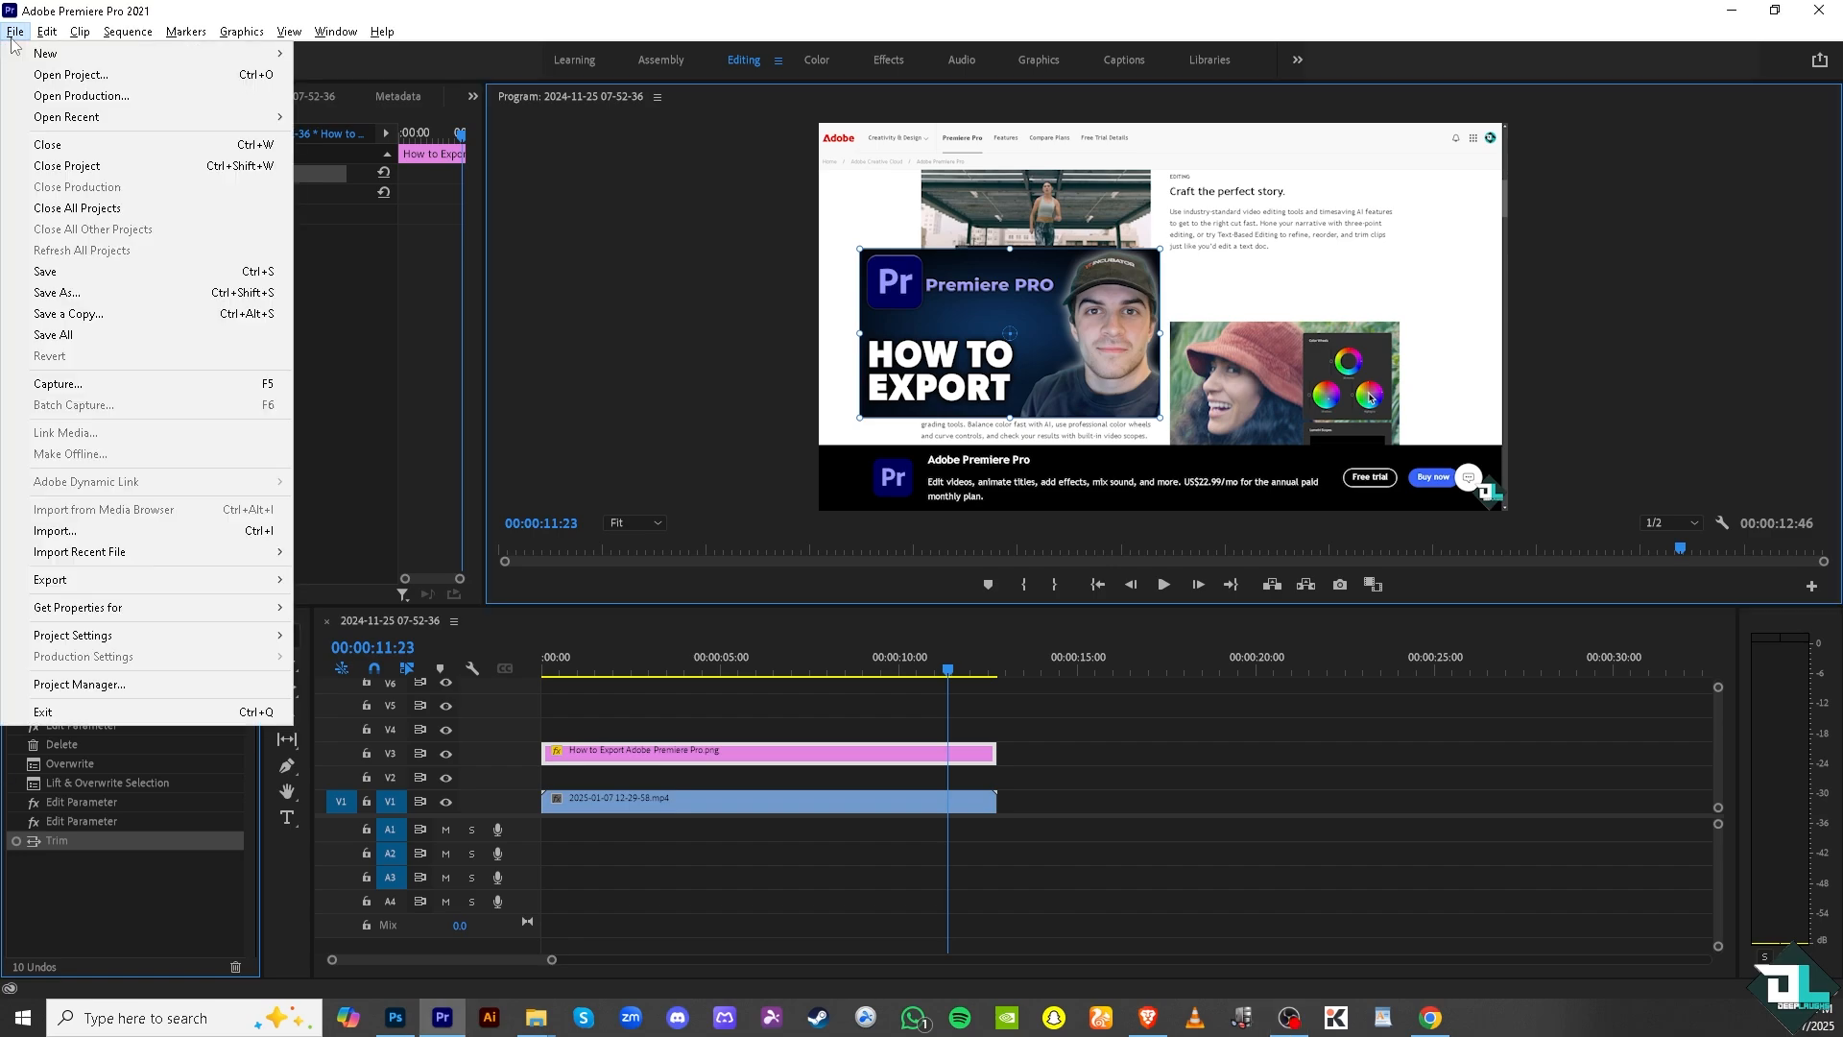
mouse_move(134, 580)
click(356, 581)
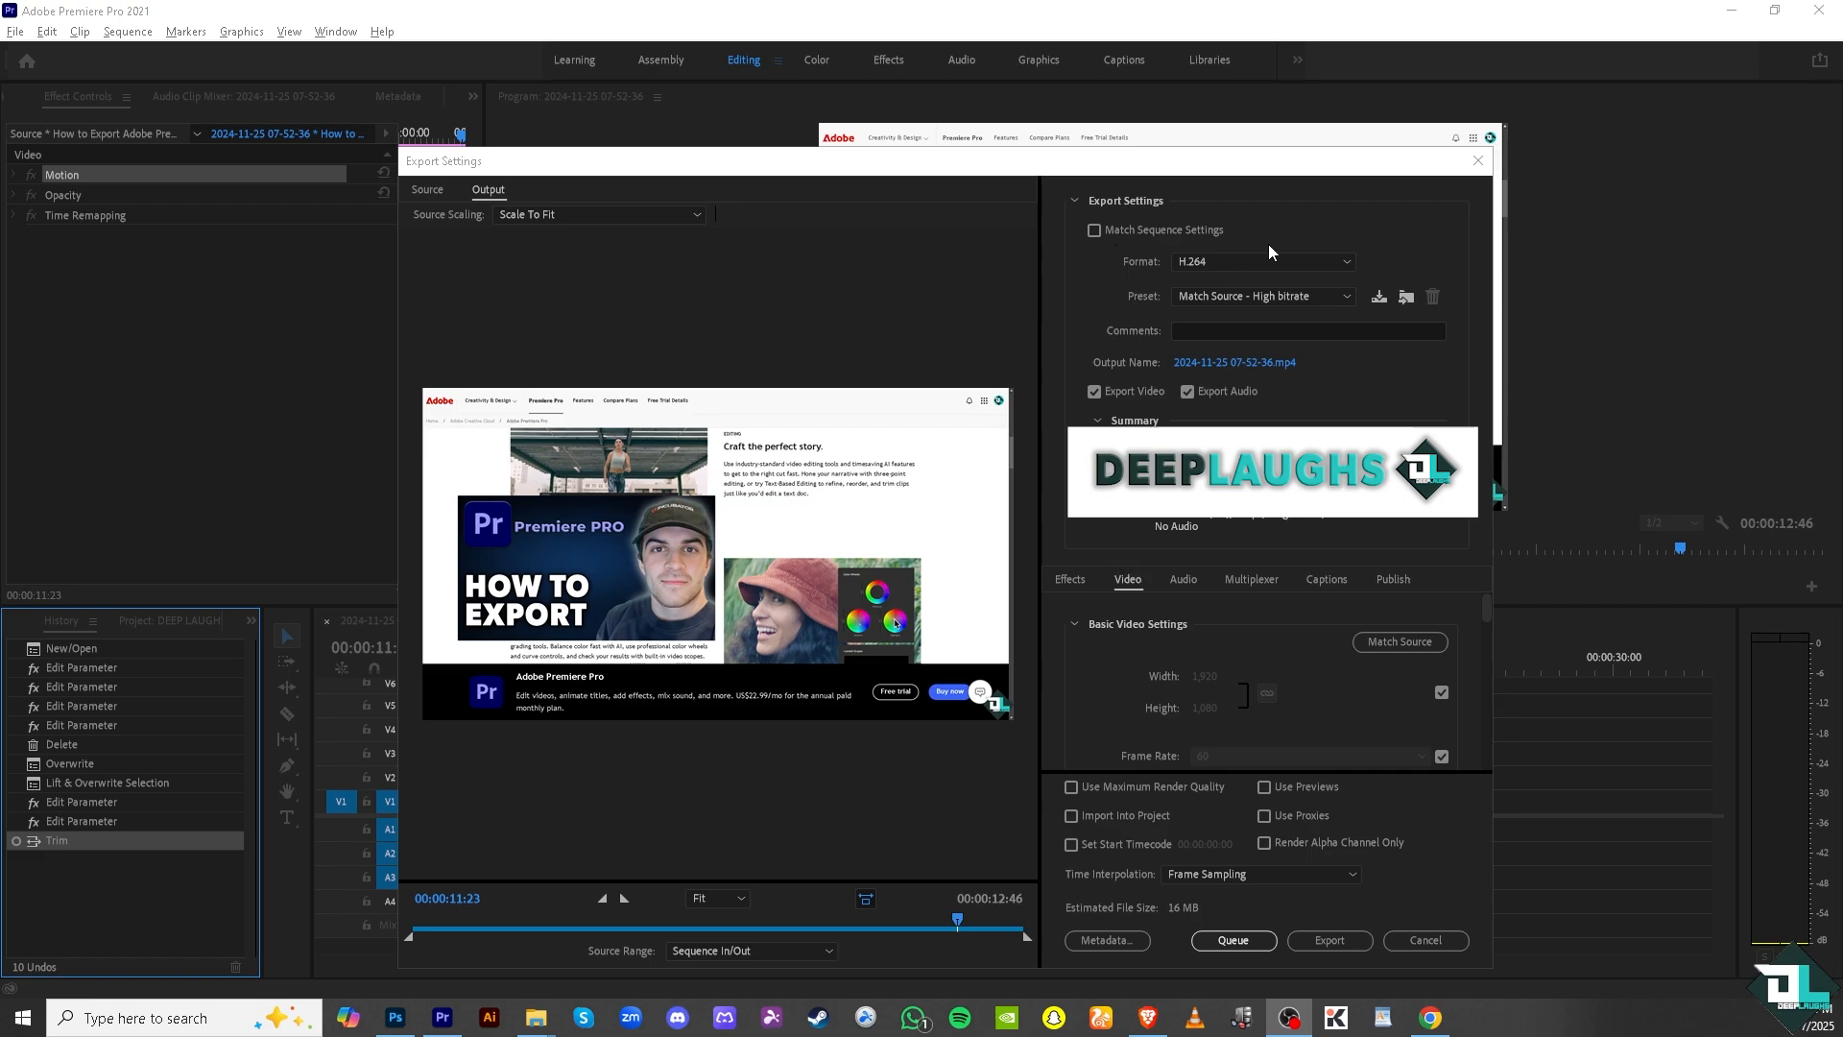
Look through the audio, multiplexer, captions, publish and video categories of the export settings.
click(1346, 276)
click(1185, 579)
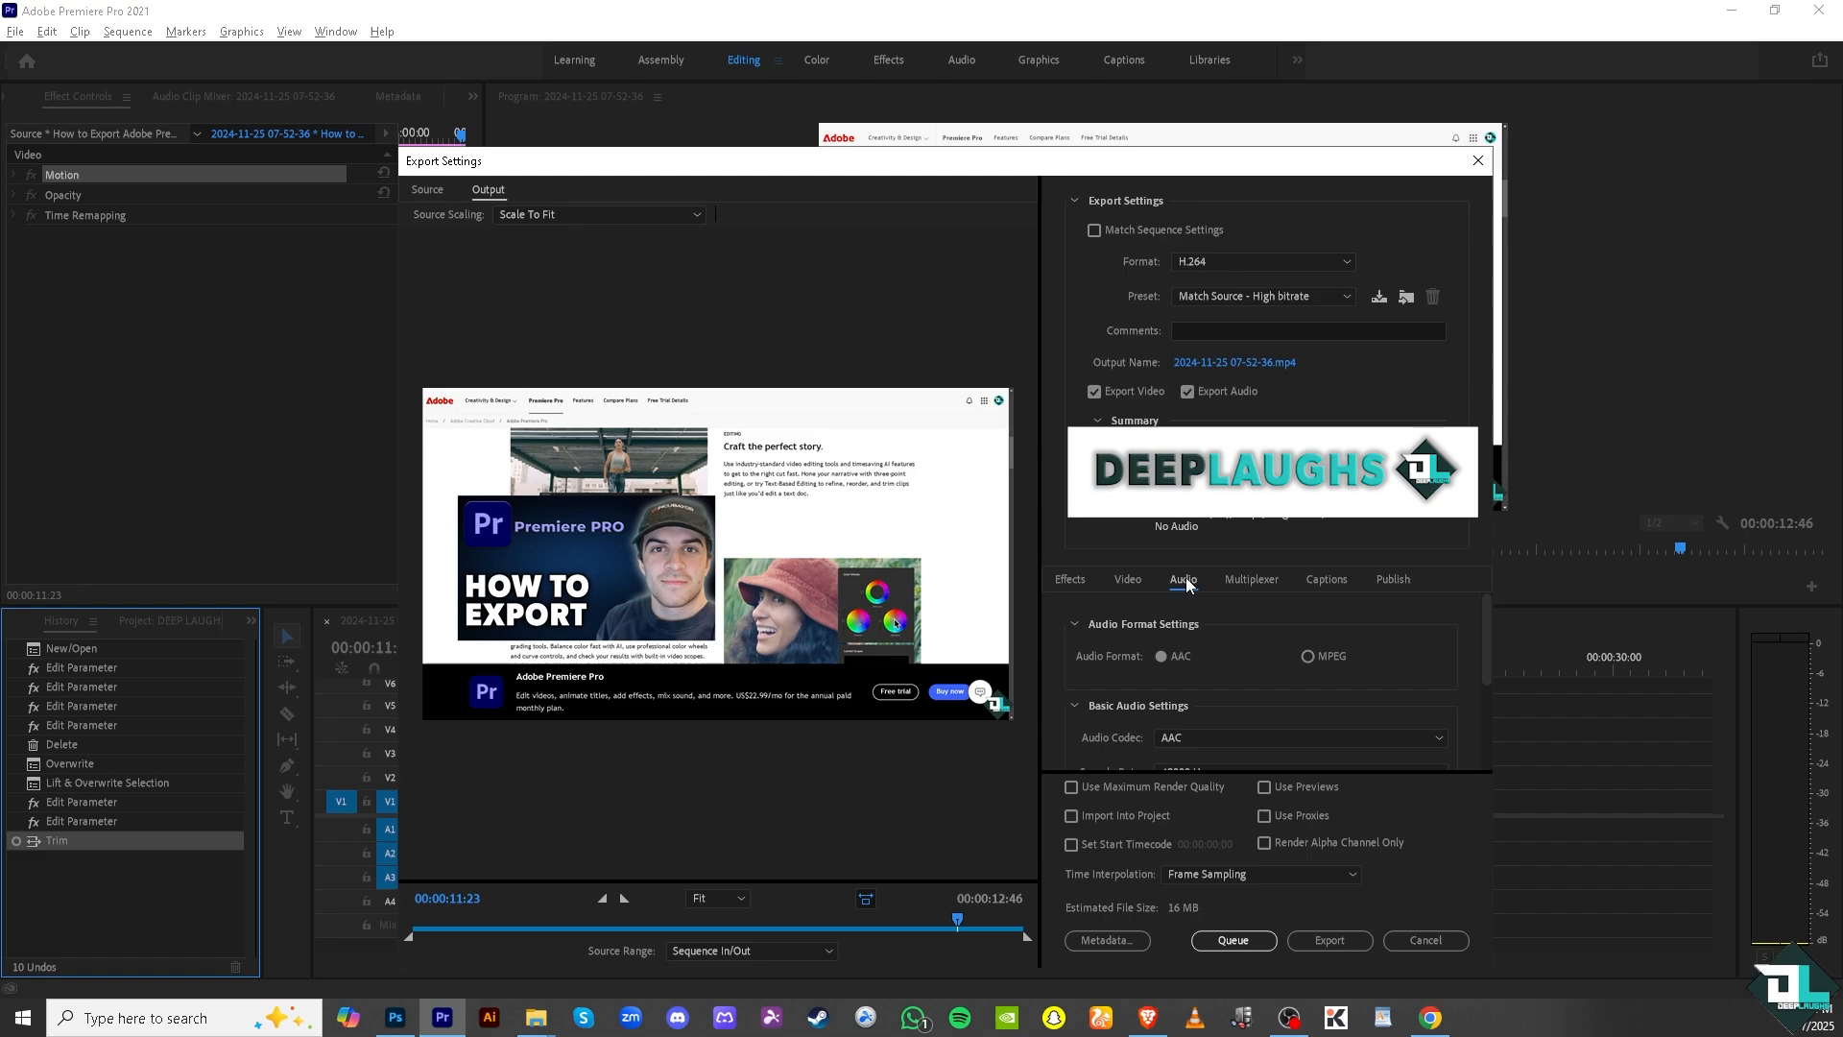
click(1248, 580)
click(1322, 579)
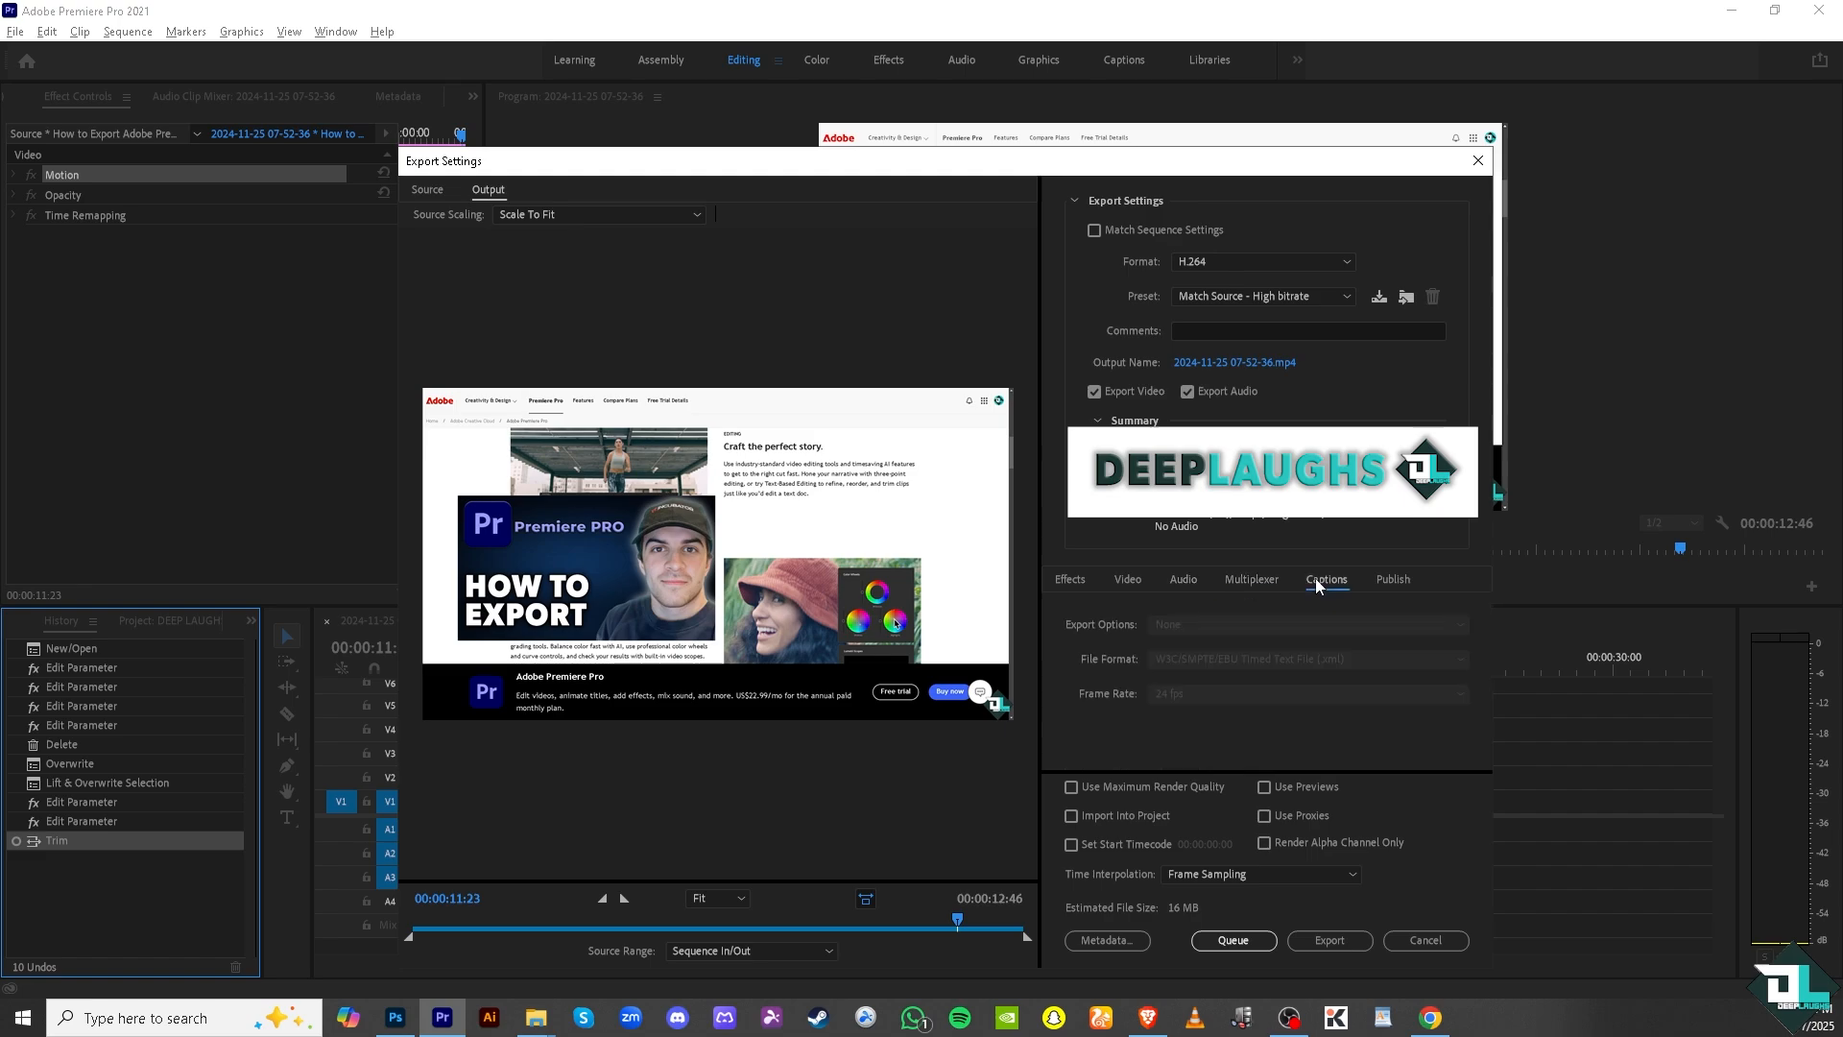
click(1391, 580)
click(1325, 581)
click(1246, 580)
click(1187, 580)
click(1125, 582)
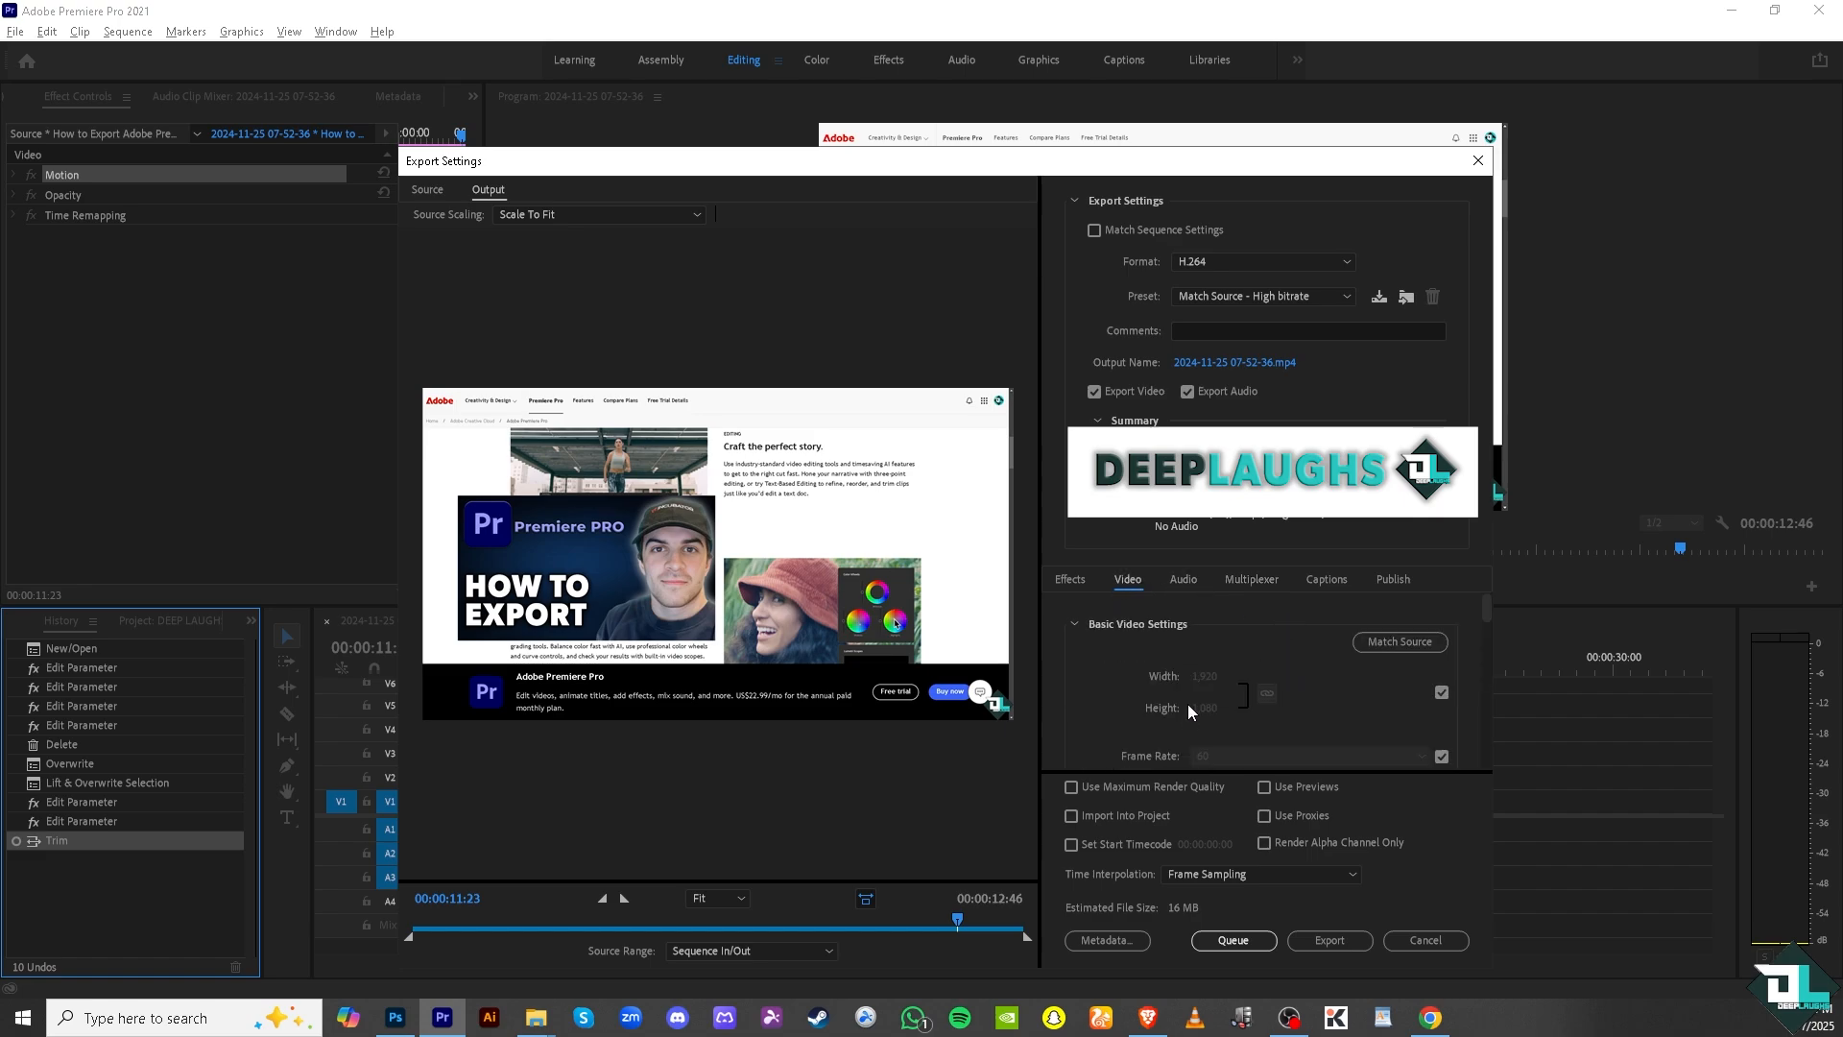
Enable Use Maximum Render Quality, Use Previews and Import Into Project, keeping Frame Sampling as the time interpolation.
click(1071, 787)
click(1265, 787)
click(1246, 872)
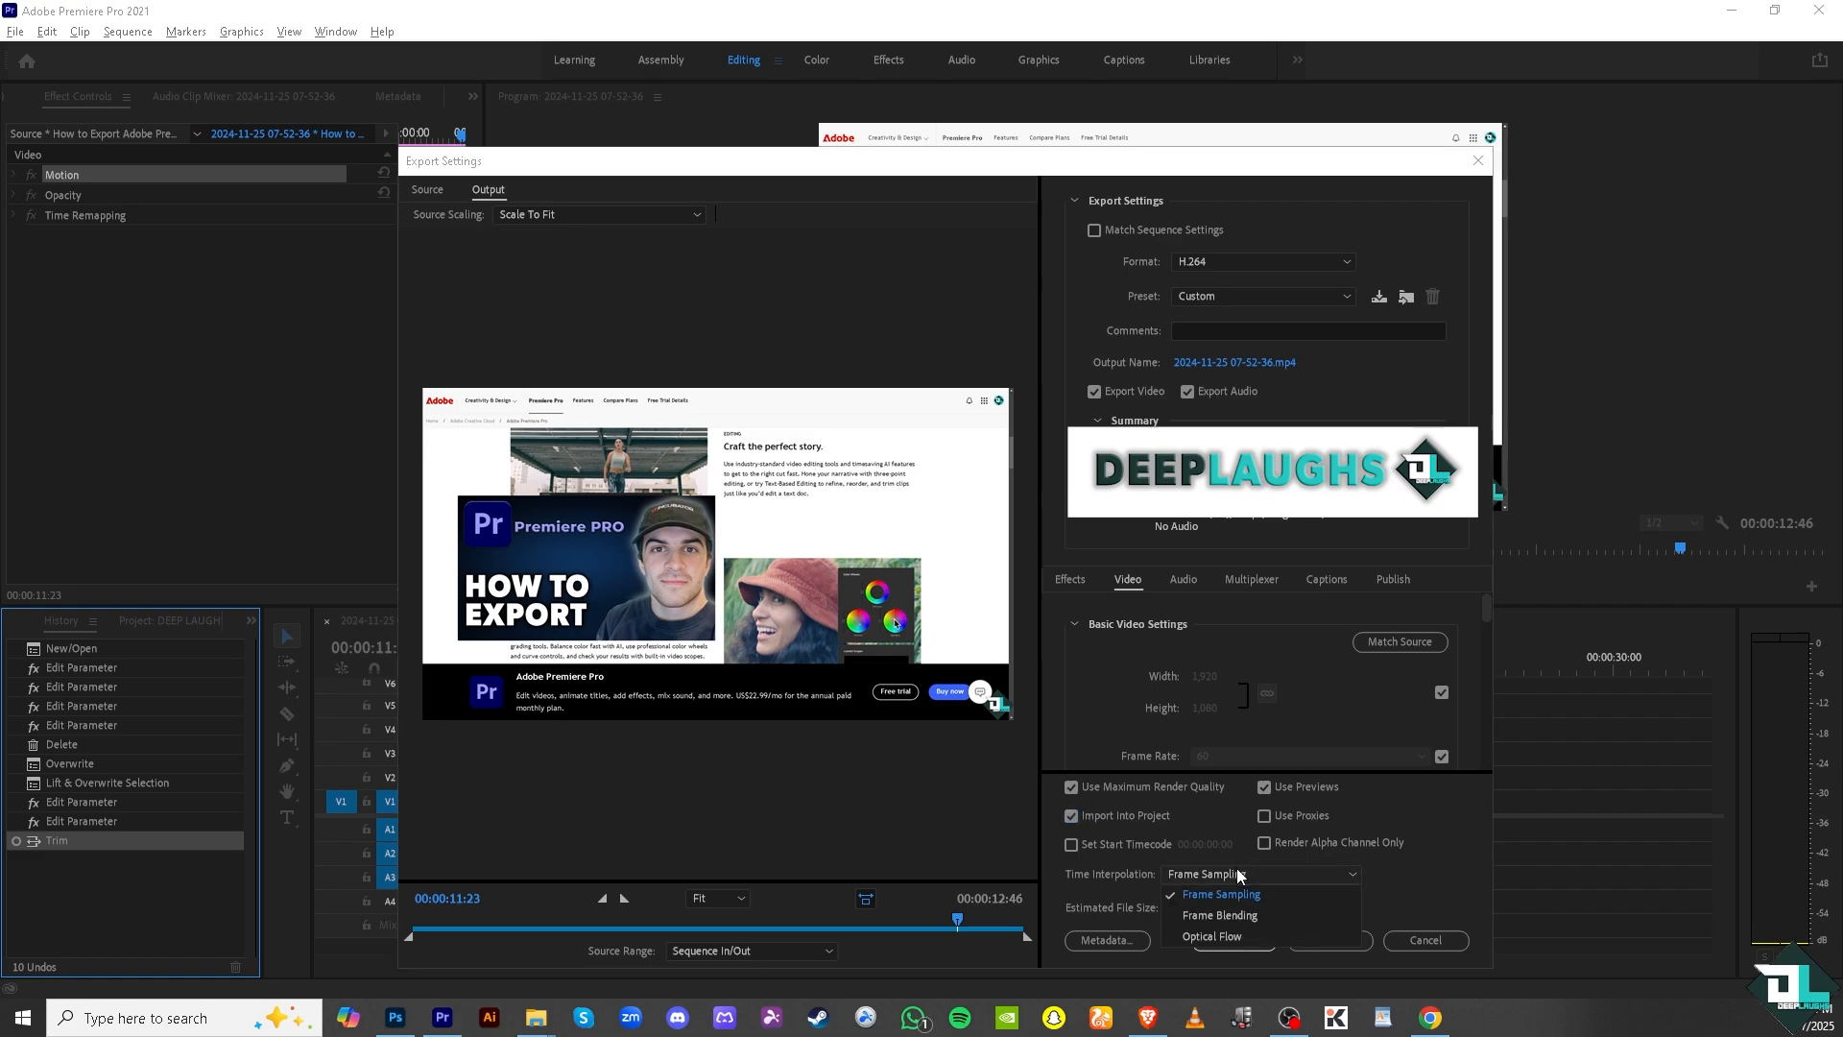
click(1427, 881)
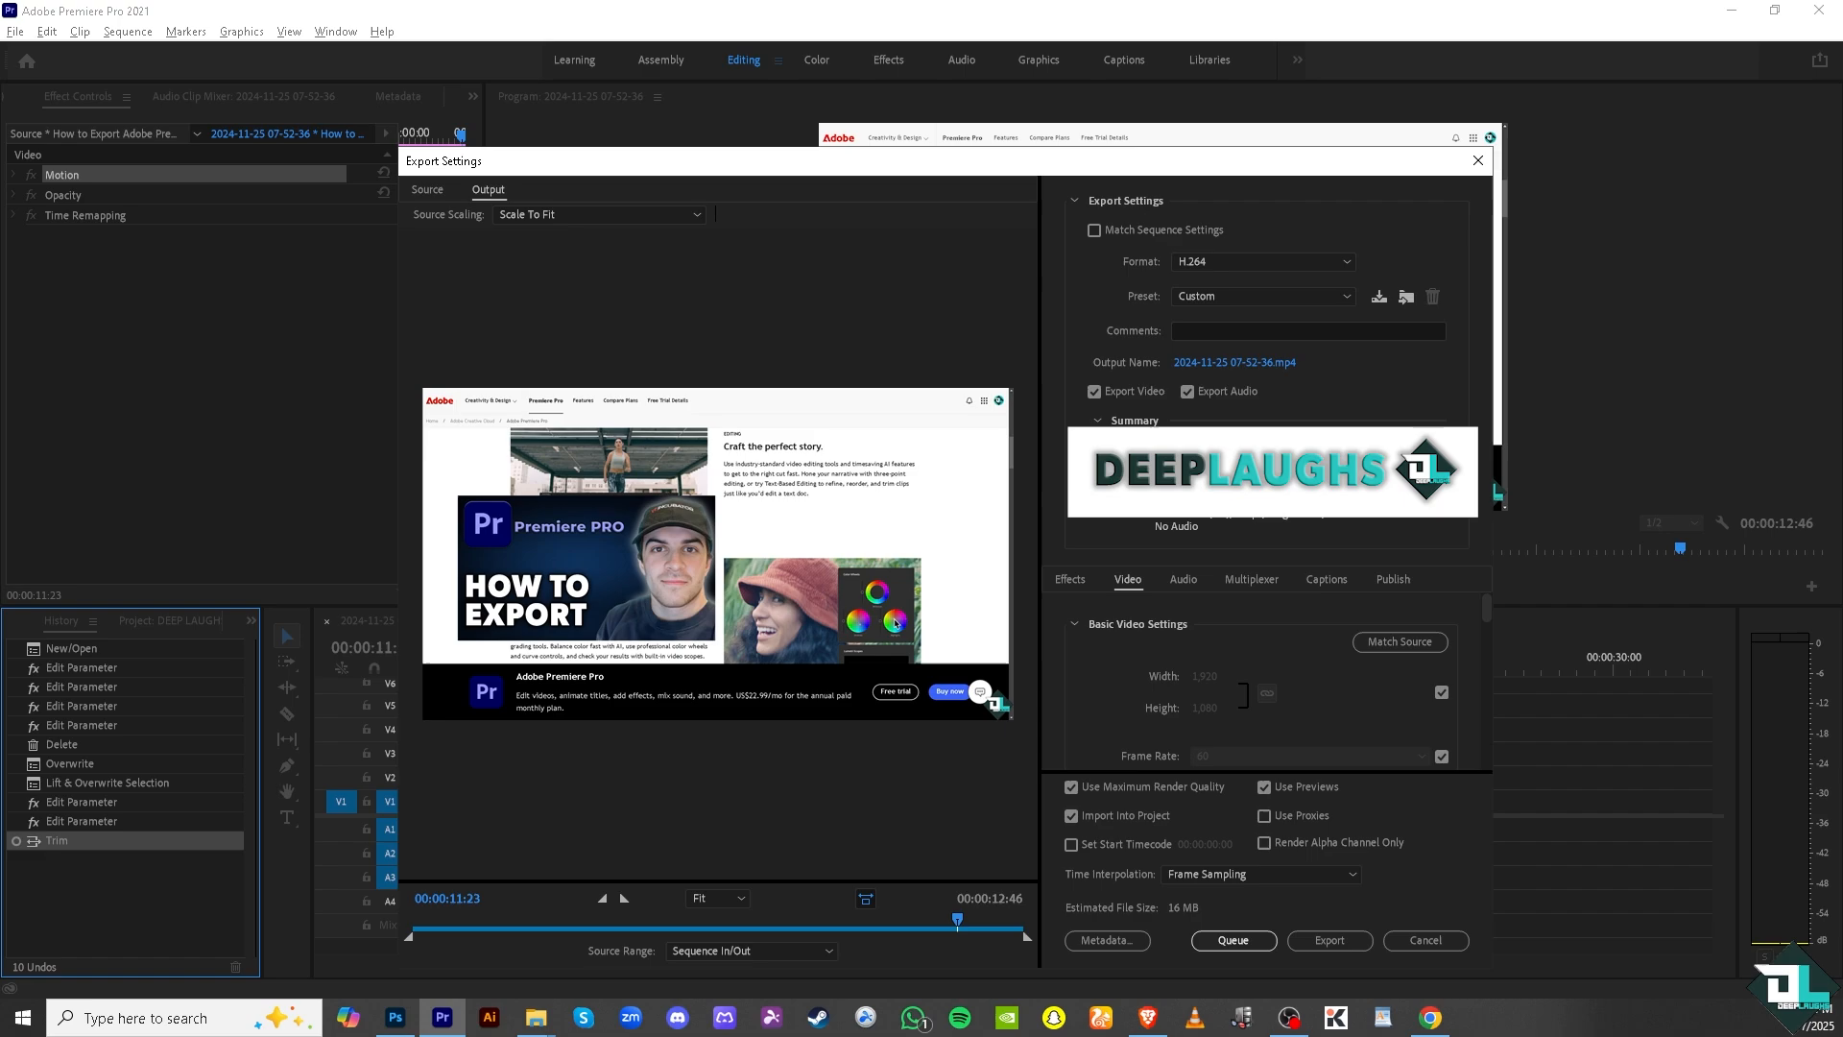
click(1289, 1018)
Set the video's bitrate encoding to CBR and its target bitrate to 50 Mbps.
drag(1486, 614, 1488, 659)
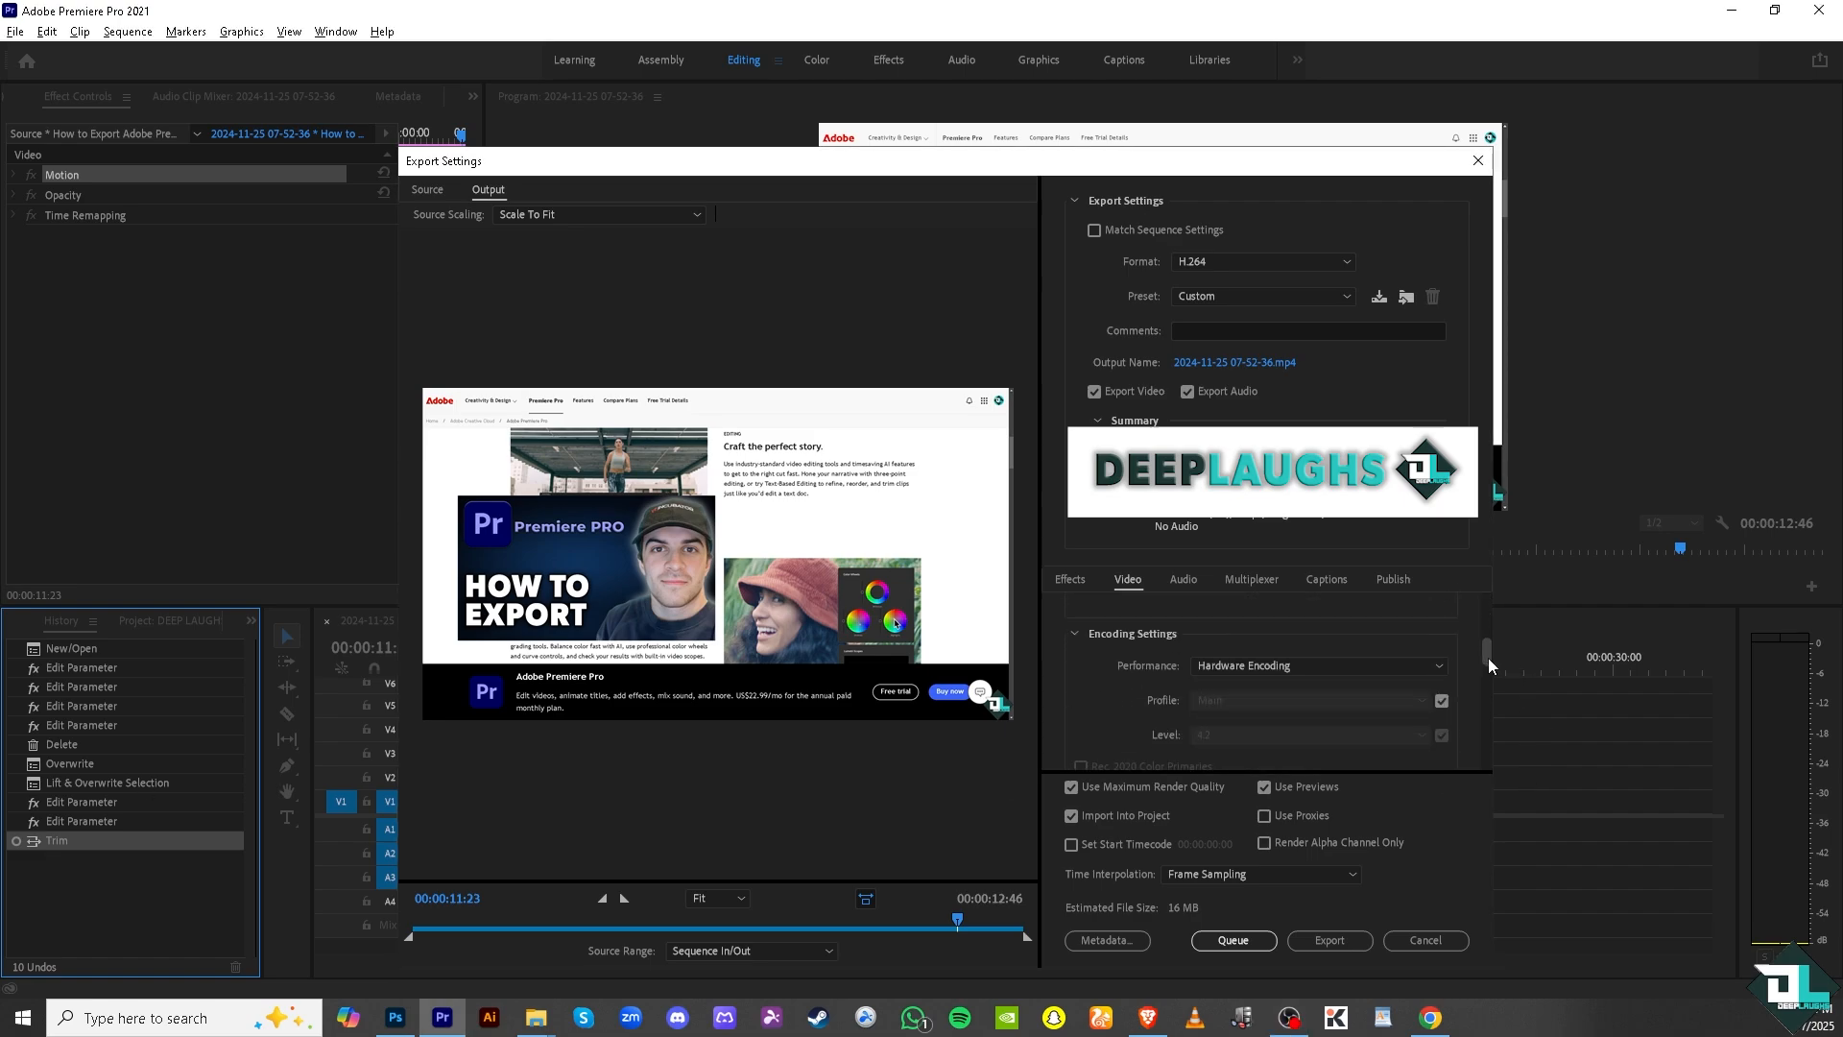
click(1380, 668)
scroll(1350, 706, down, 5)
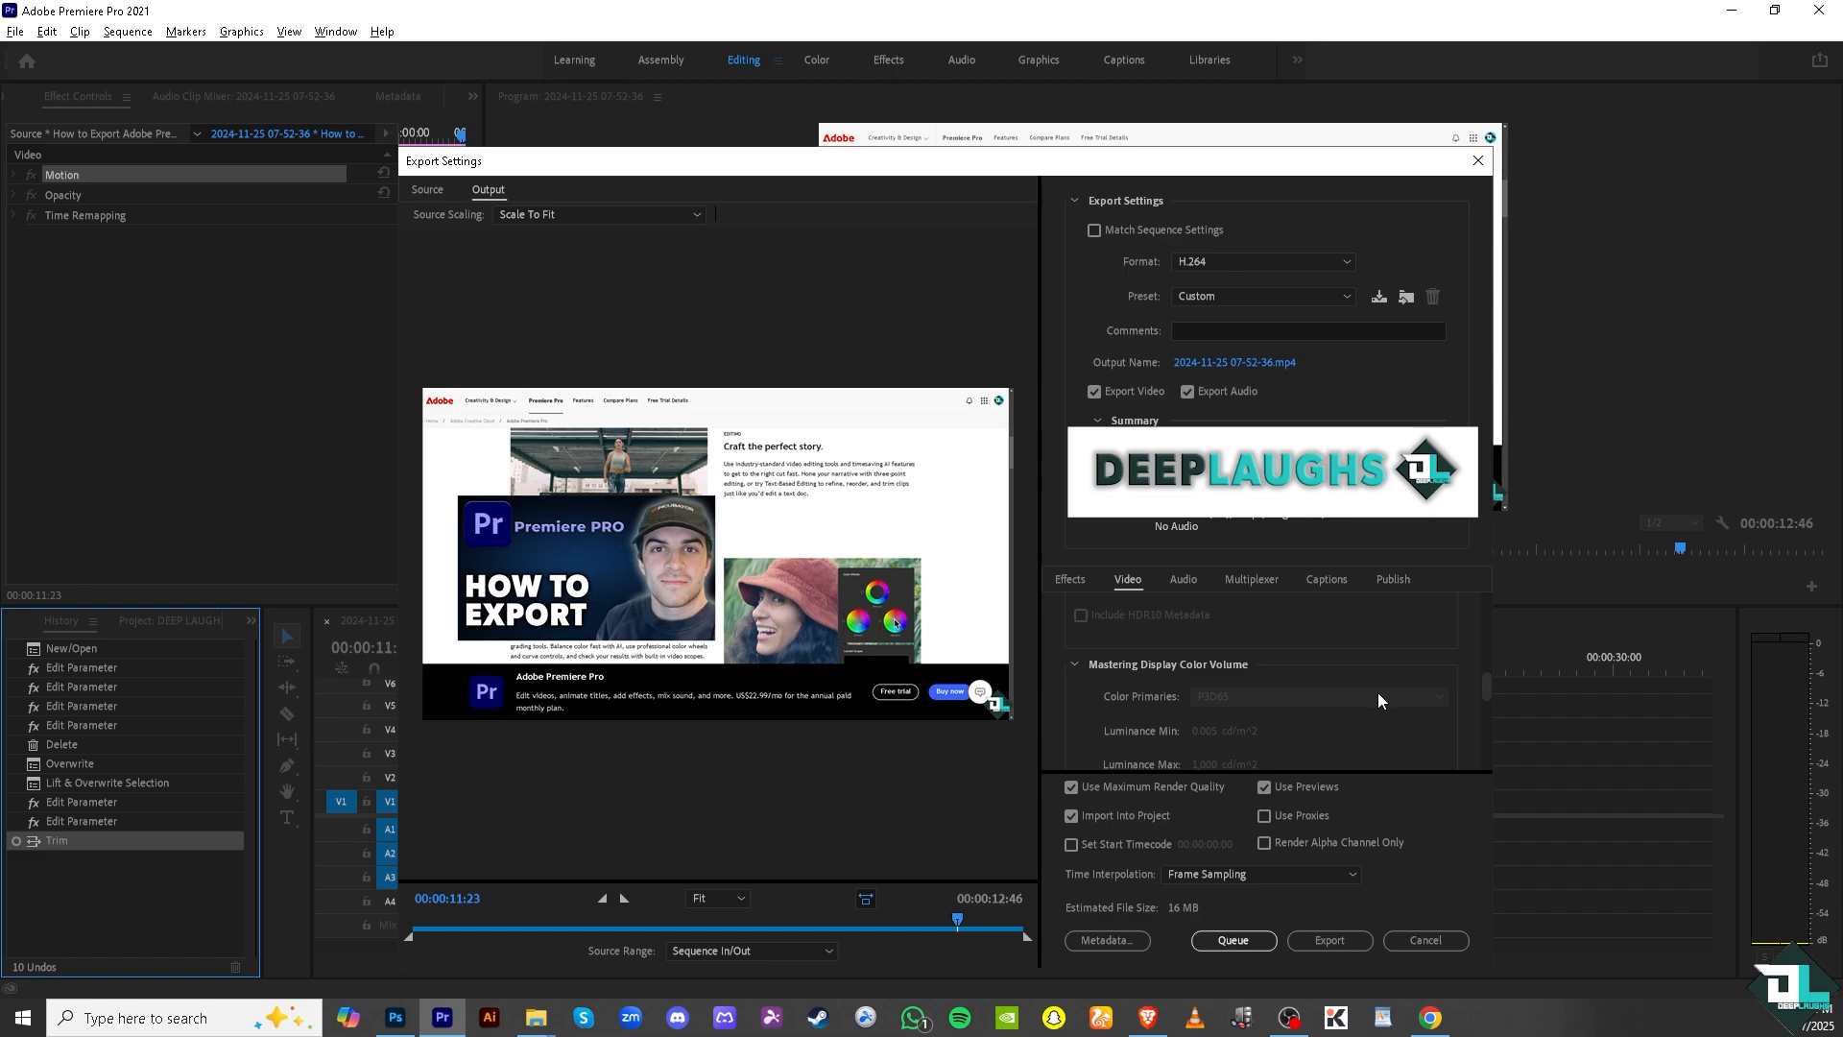
scroll(1384, 695, down, 5)
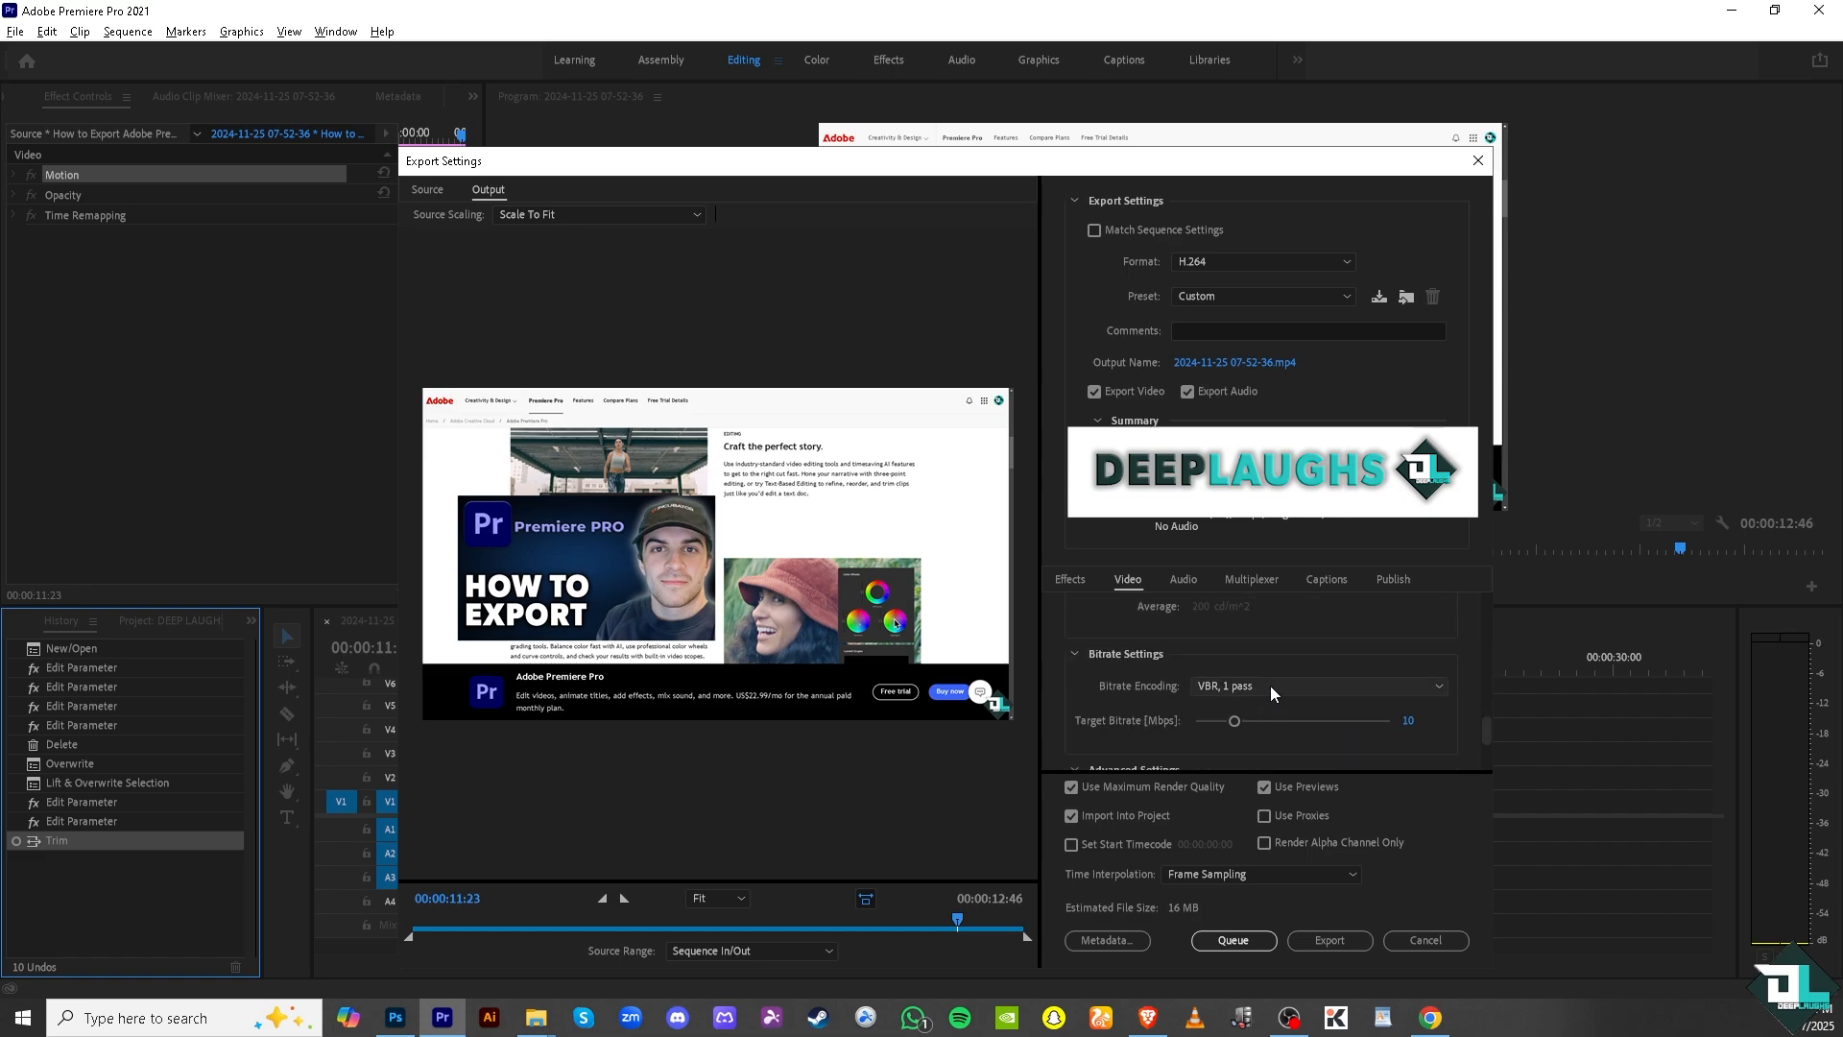
click(1273, 684)
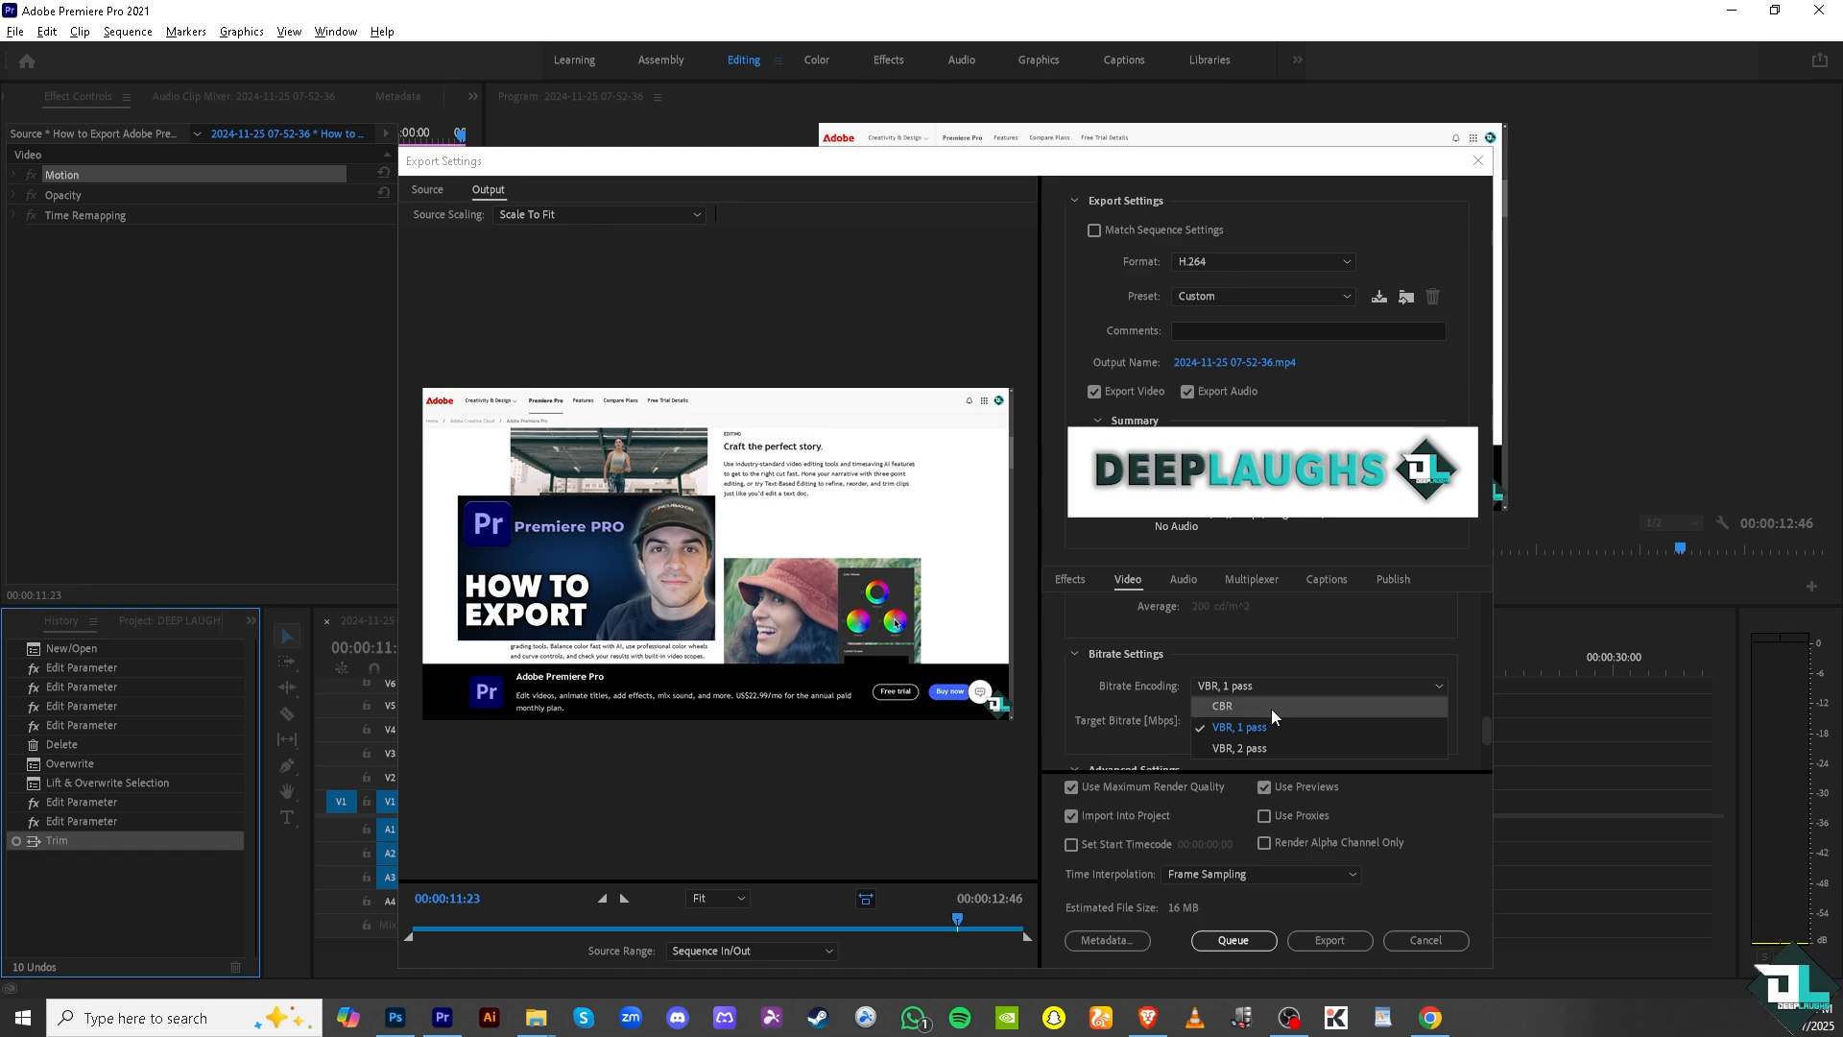
click(1271, 708)
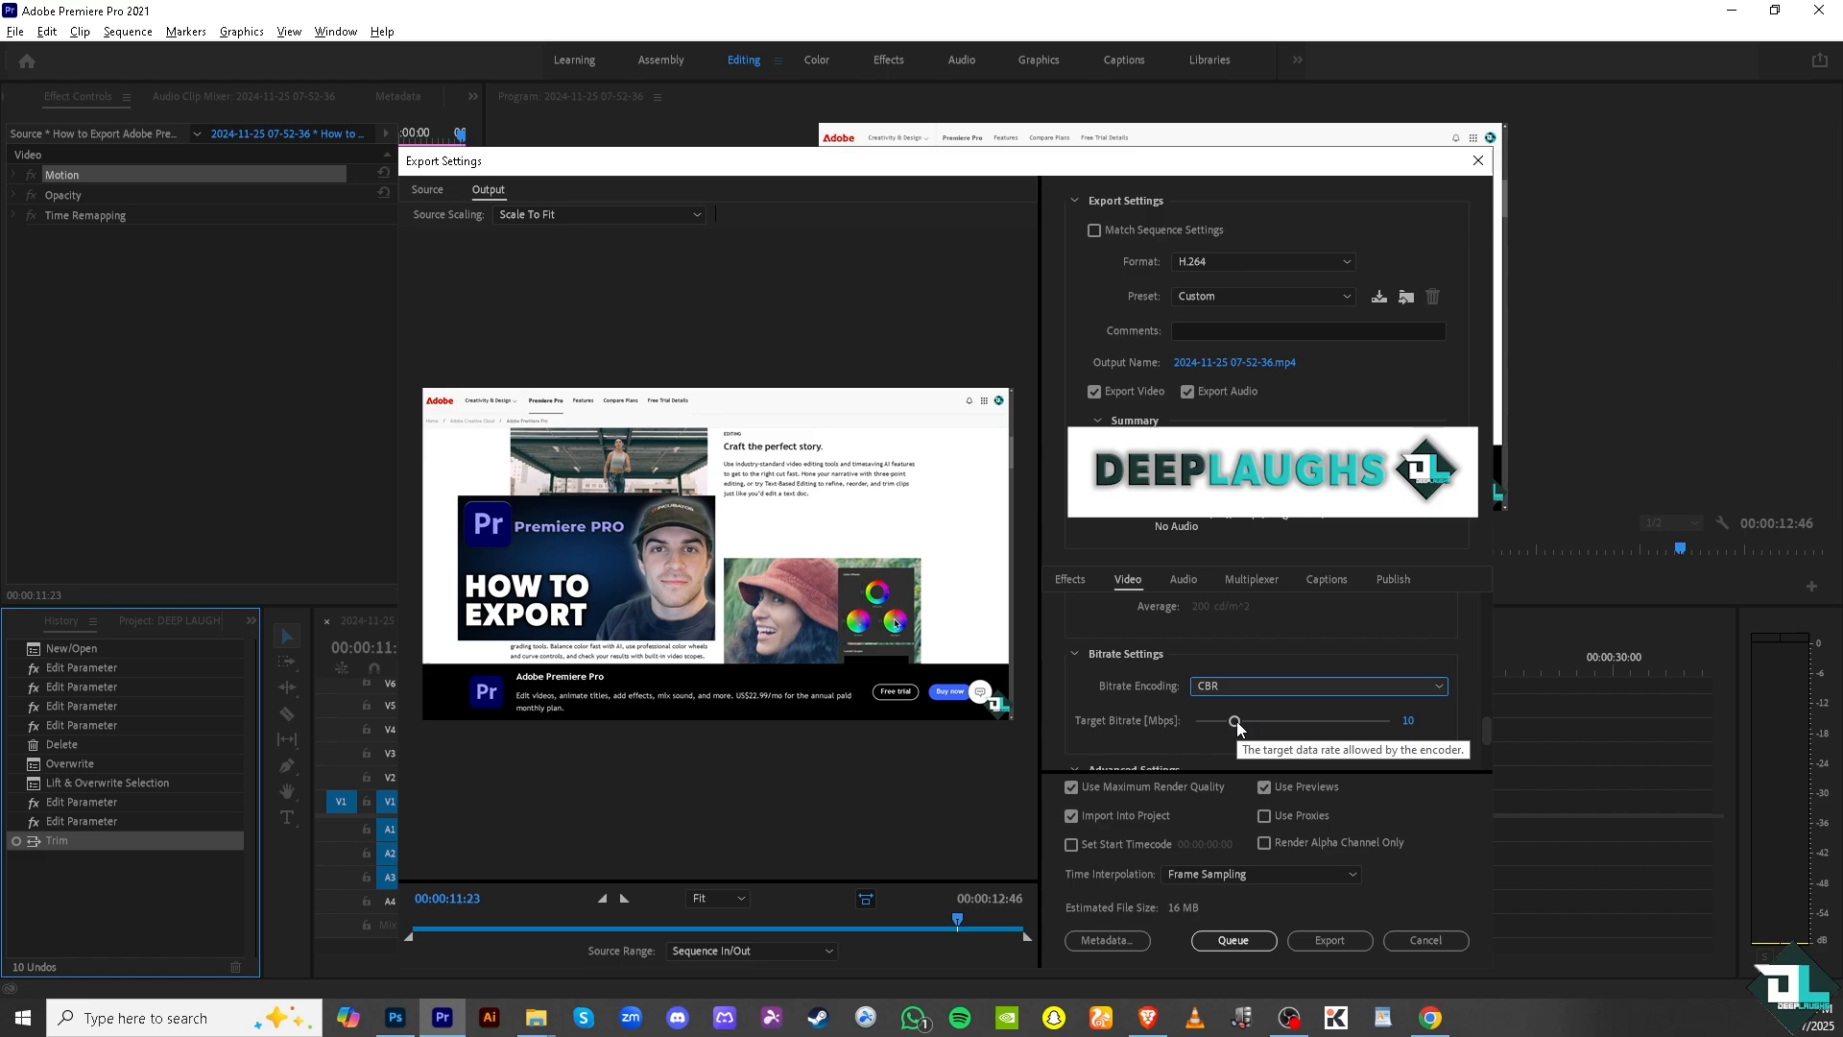
drag(1237, 721, 1400, 723)
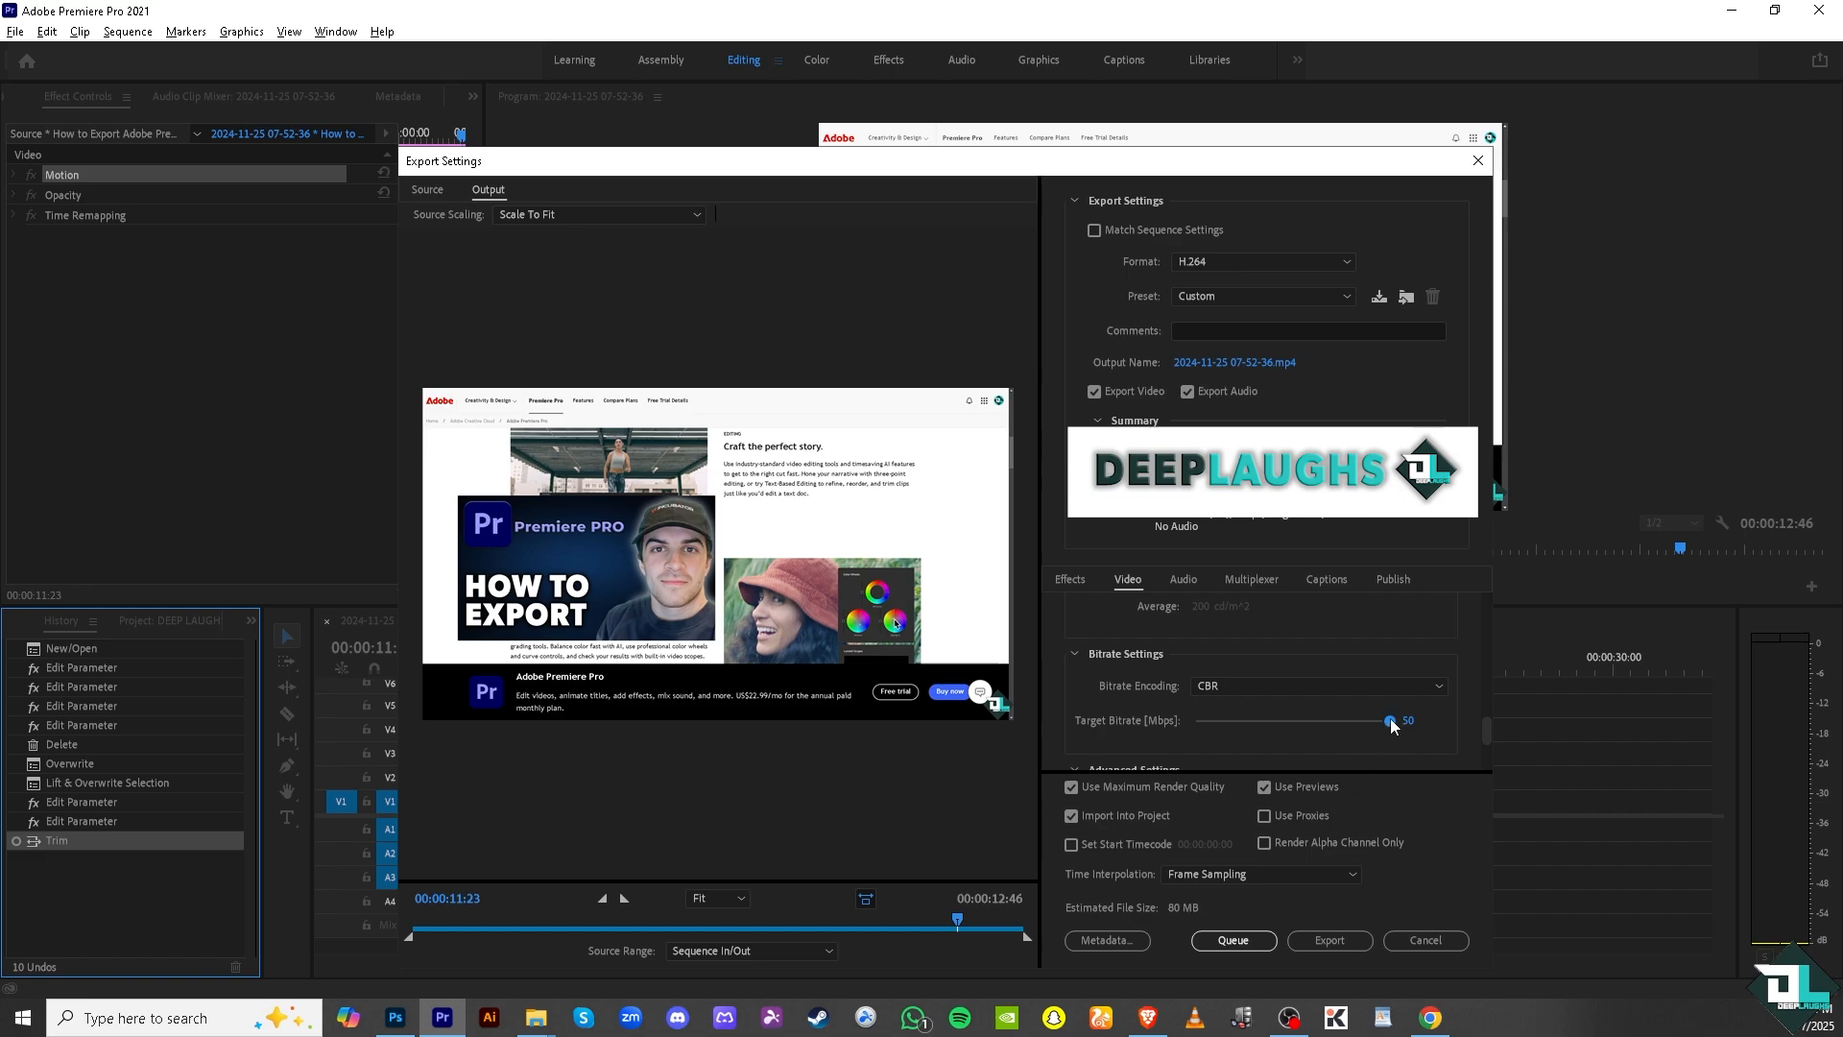
drag(1390, 722, 1346, 722)
Try VBR, 1 pass as the bitrate encoding and switch back to CBR.
click(1374, 693)
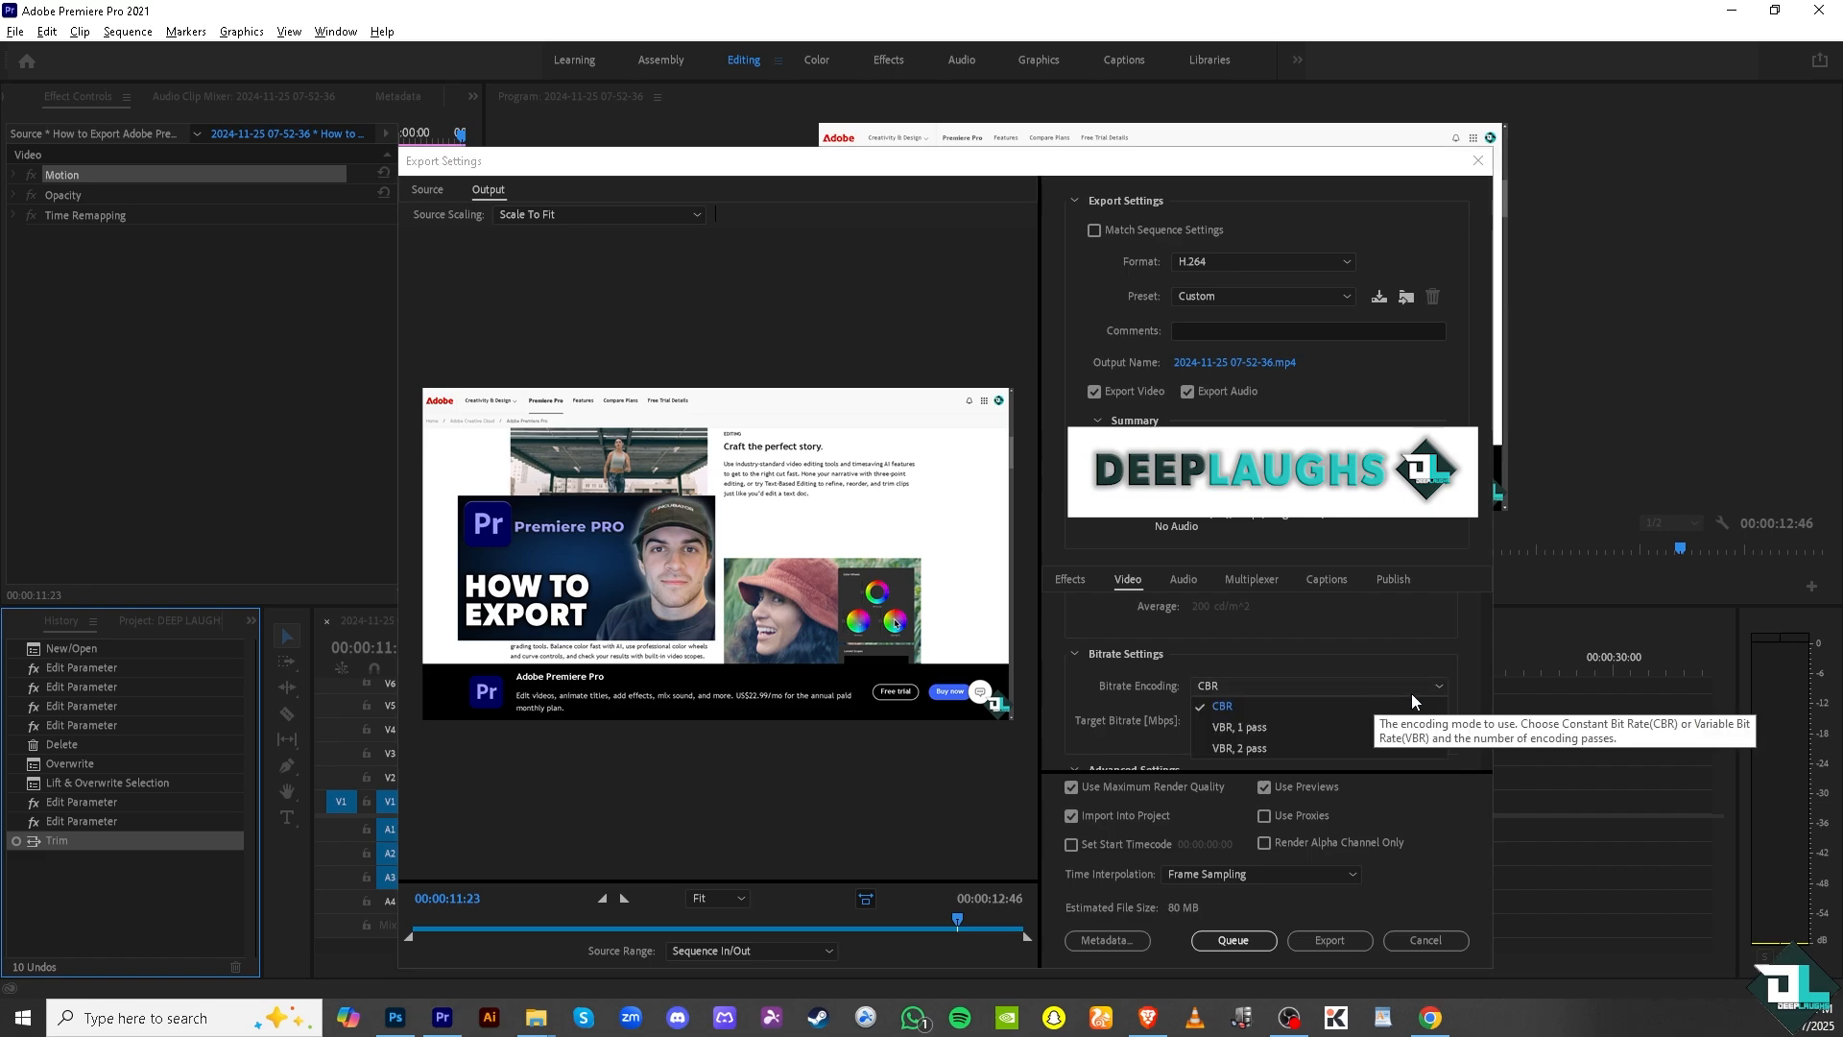
click(1344, 730)
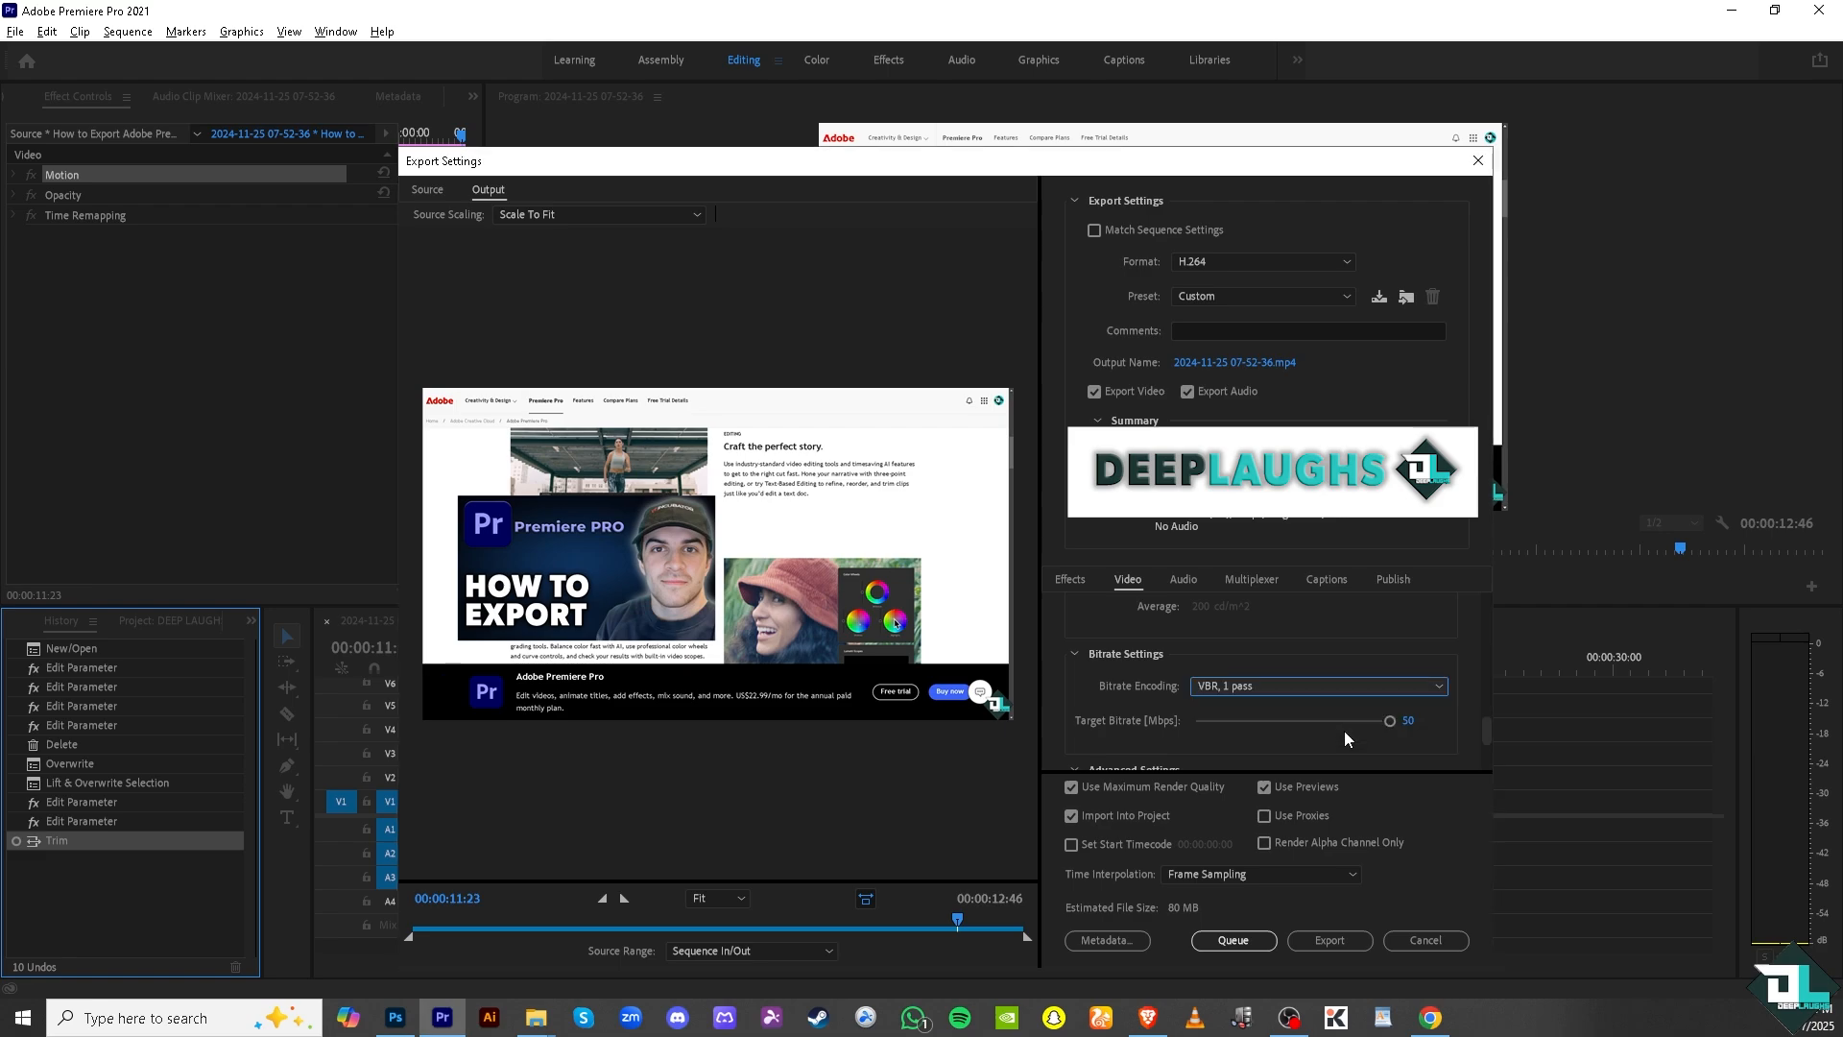
click(1406, 689)
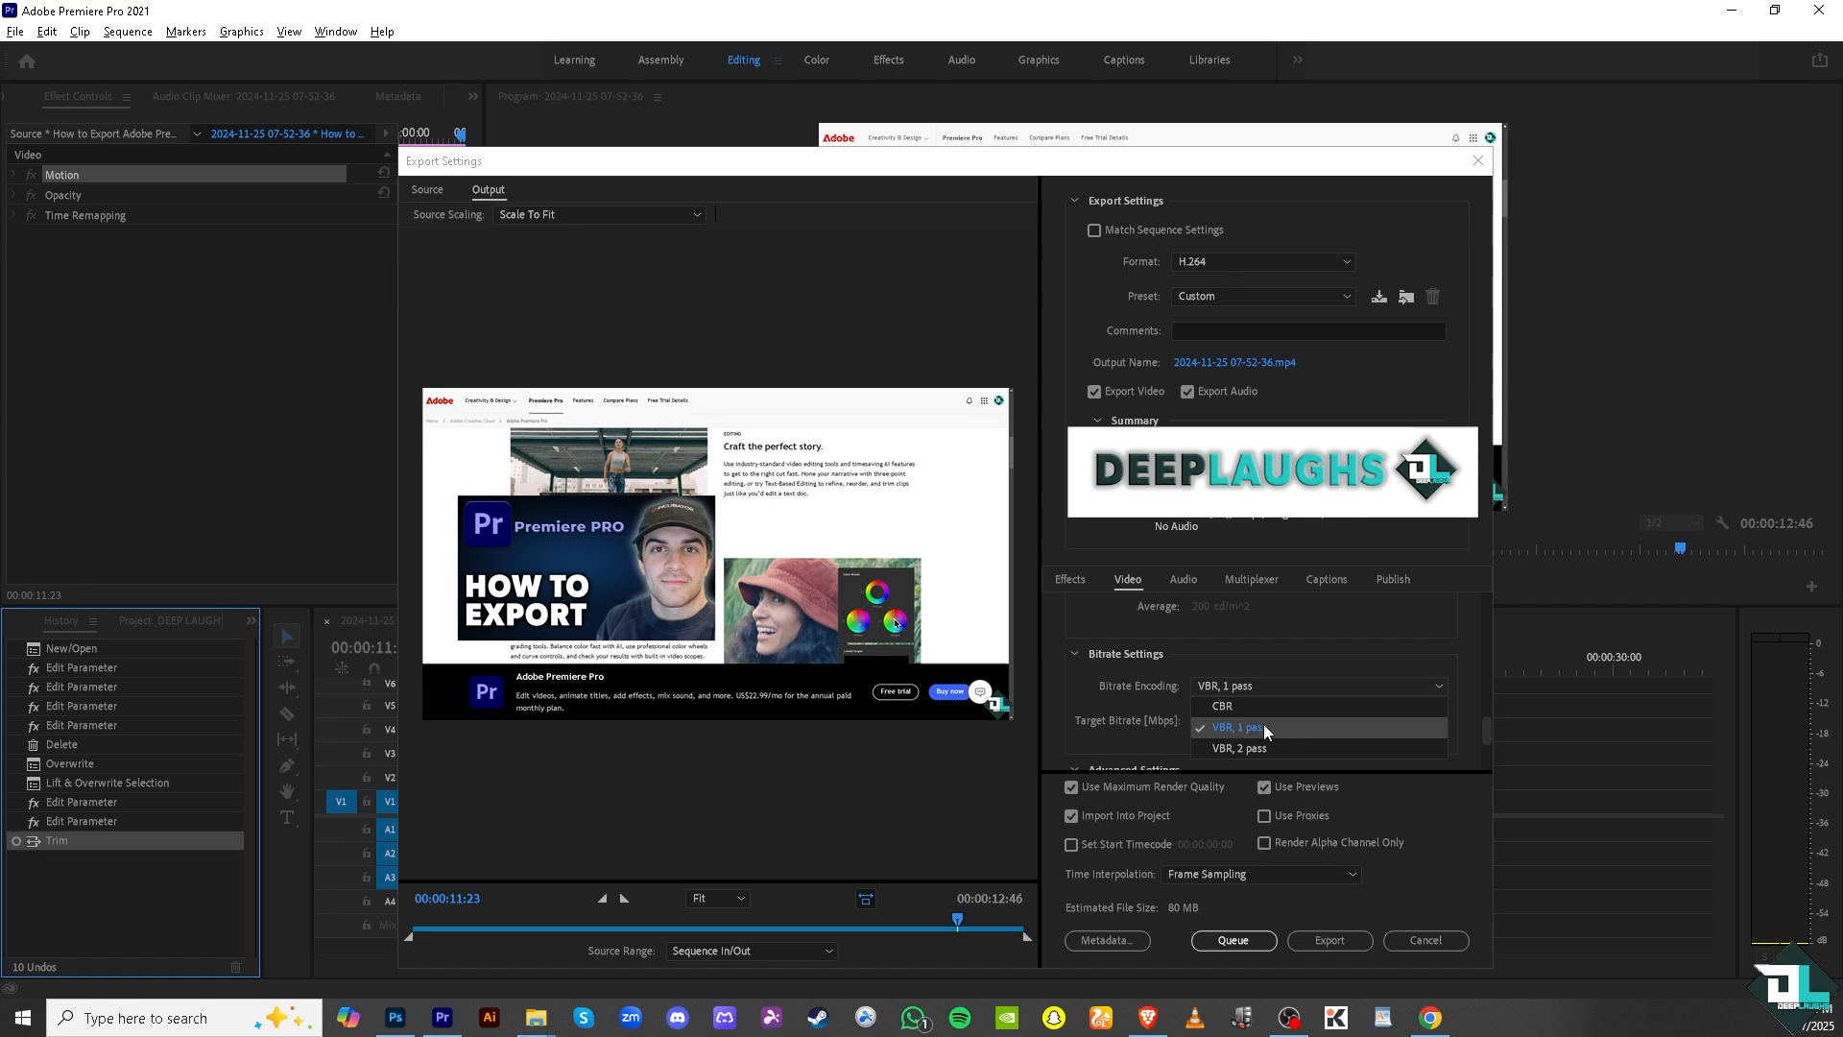
click(1275, 711)
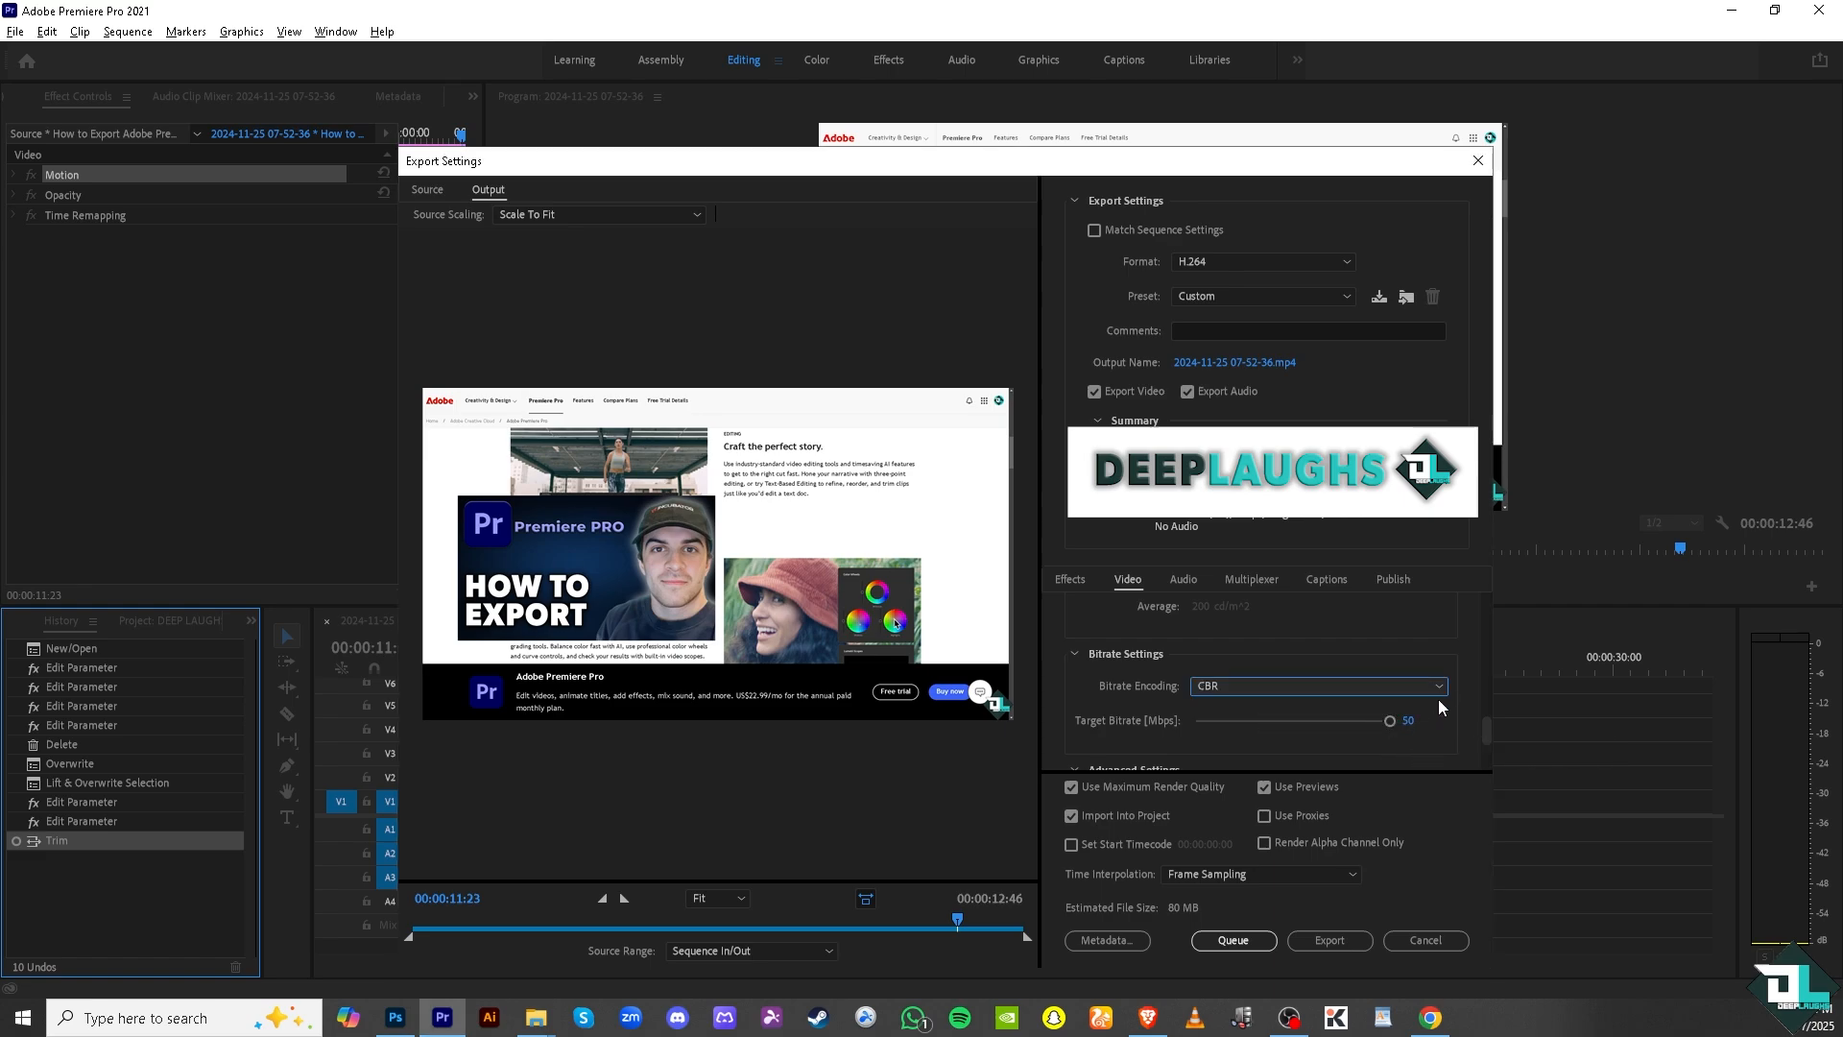
Check the remaining advanced video settings and export the sequence.
drag(1482, 730, 1484, 764)
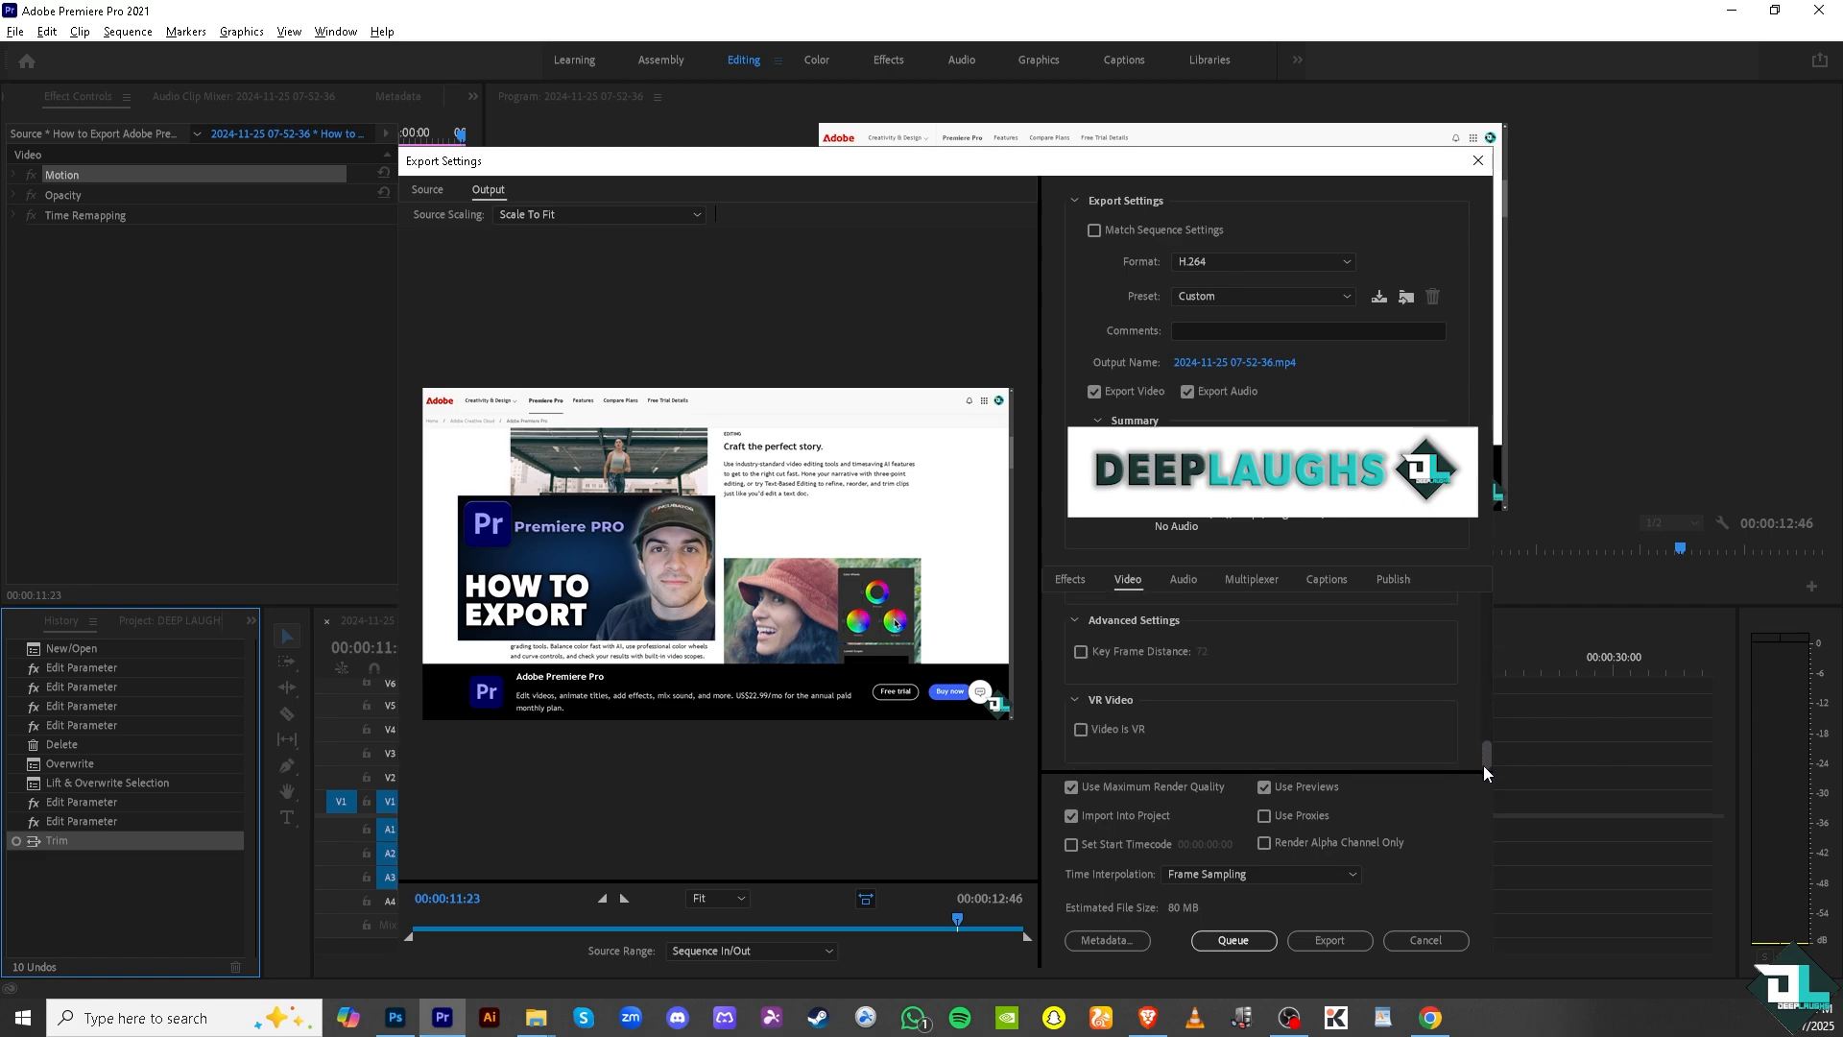
click(1337, 942)
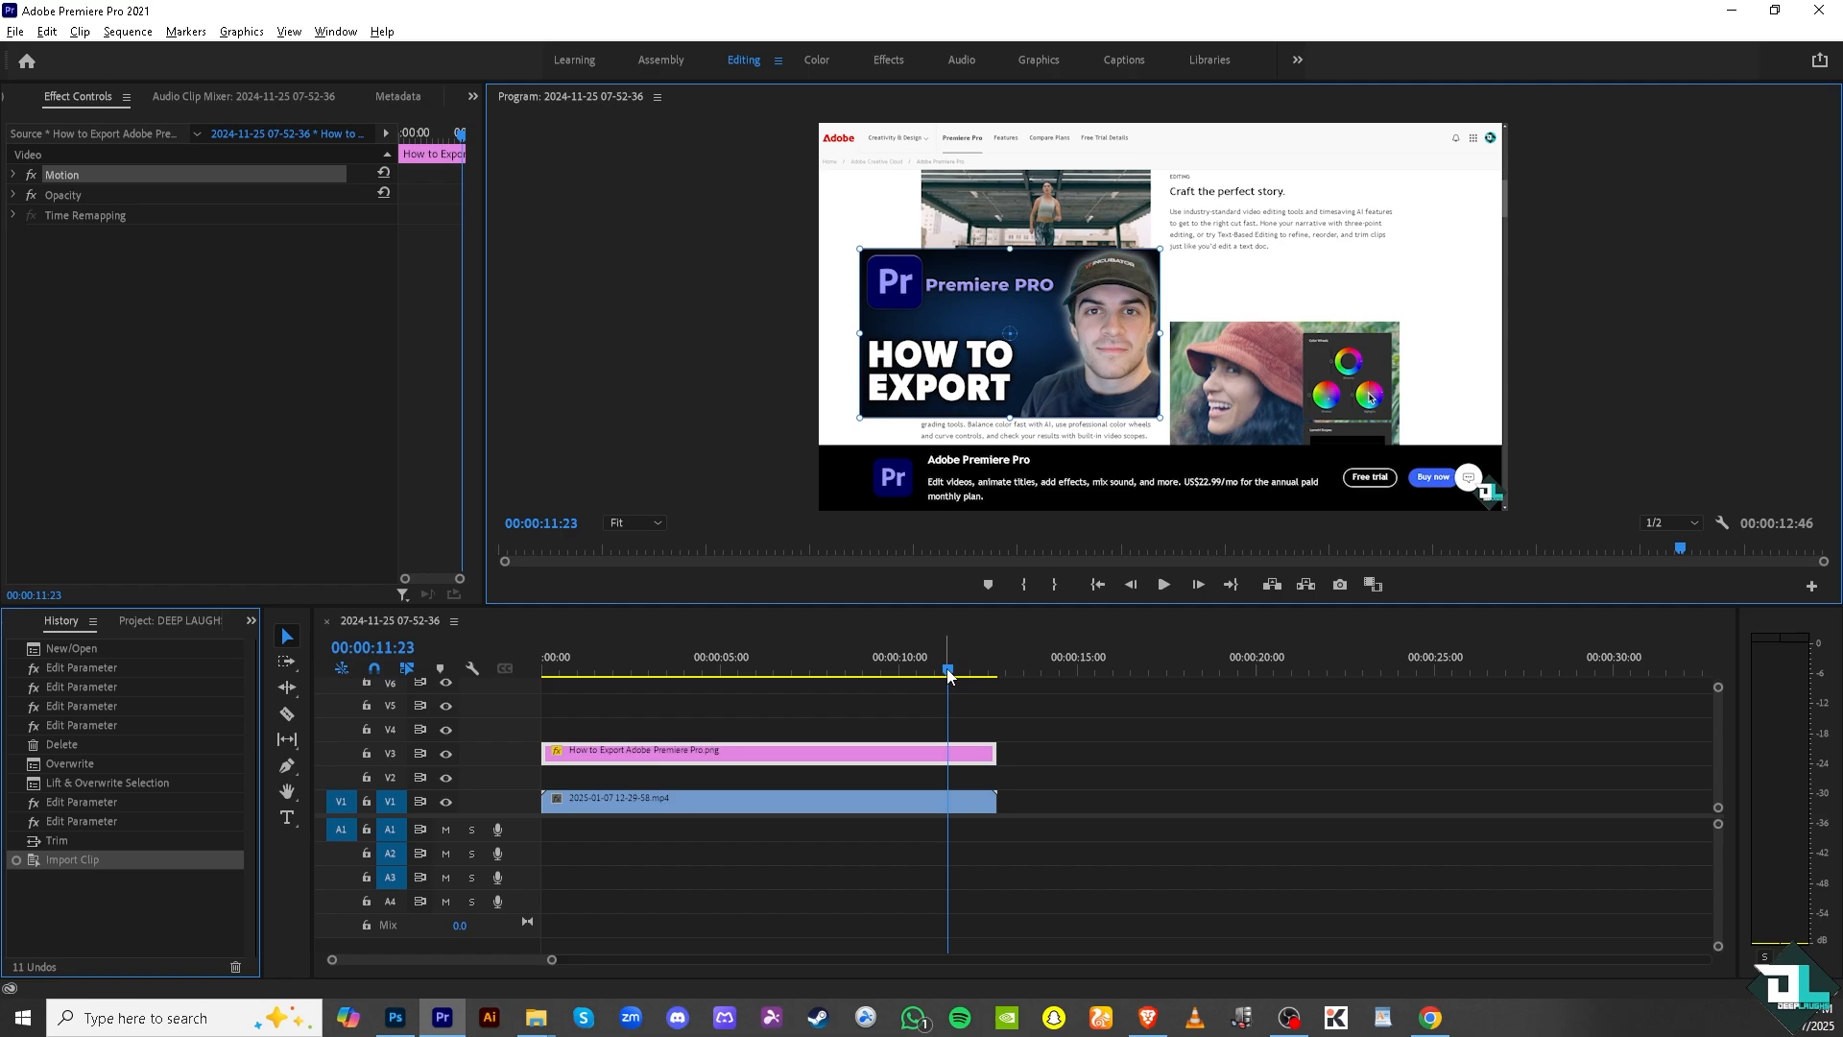
Return the playhead to the start of the sequence and play it.
drag(947, 675, 501, 666)
click(1163, 584)
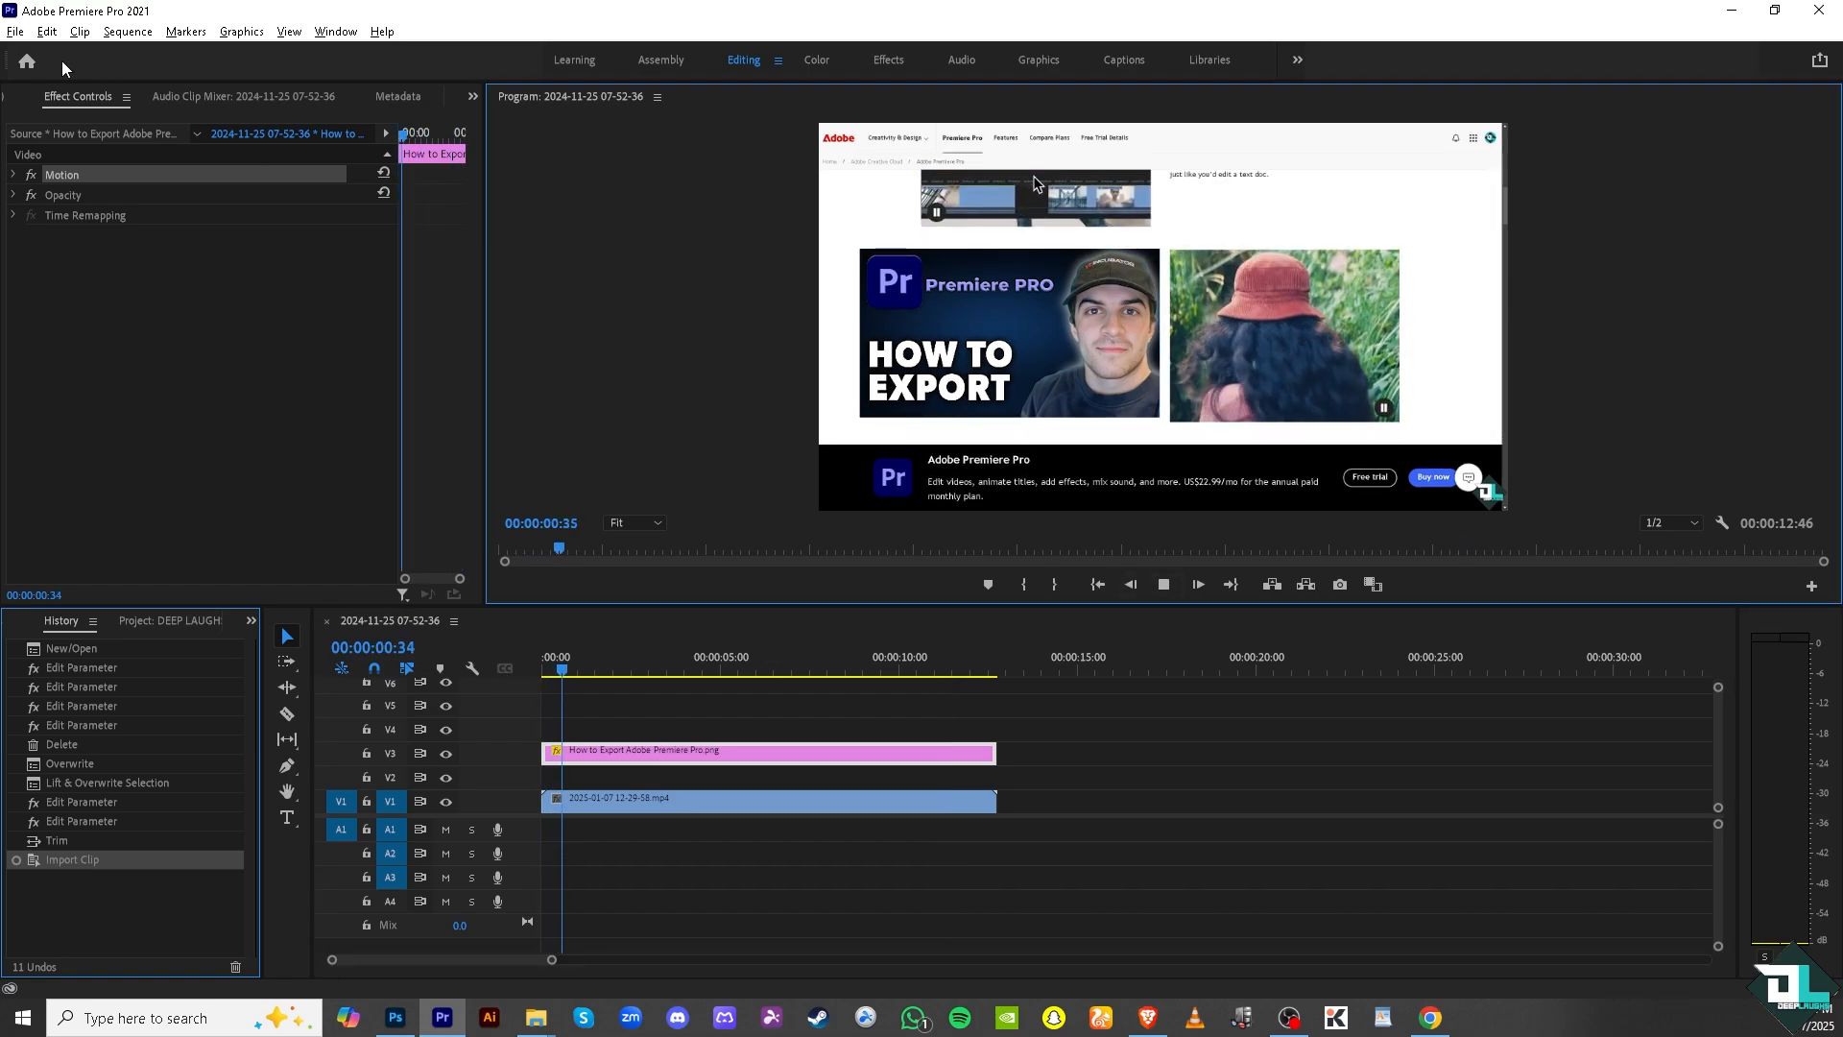
Try saving the project as DEEP LAUGHS in Adobe Premiere Pro Project format, declining to replace the existing file.
click(16, 31)
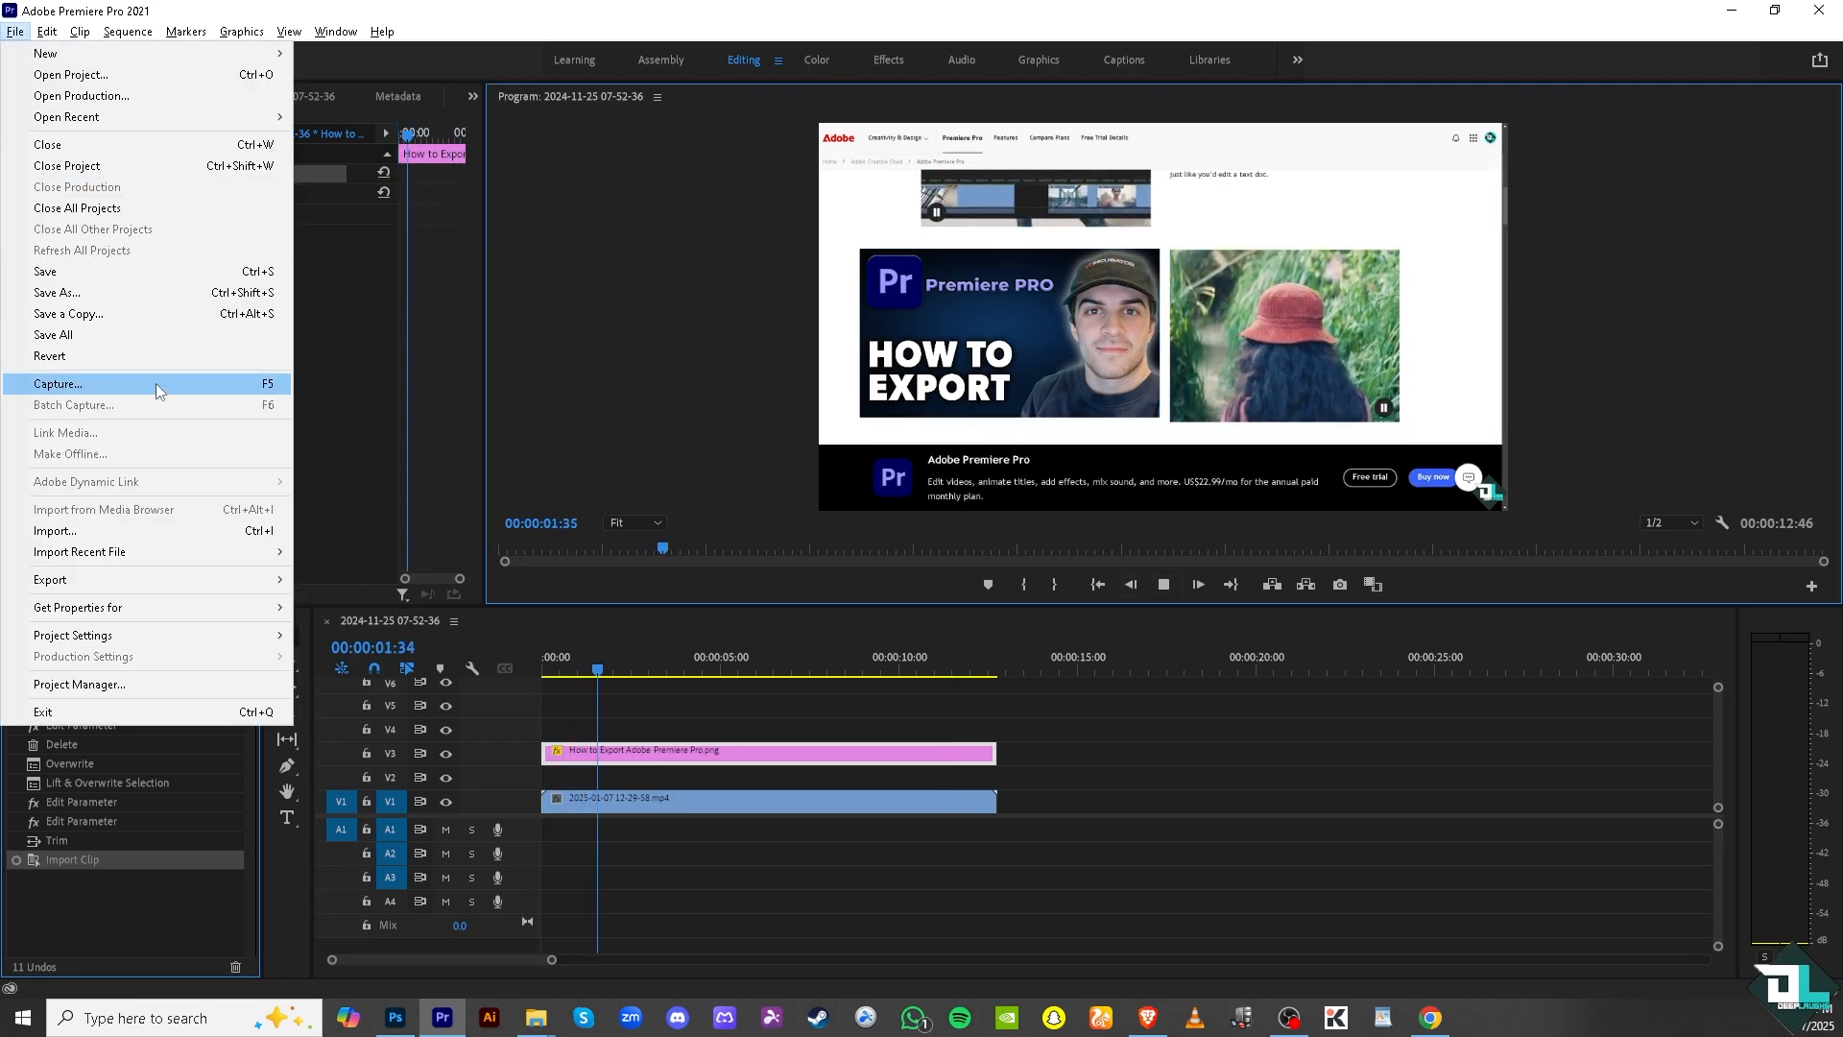
click(160, 292)
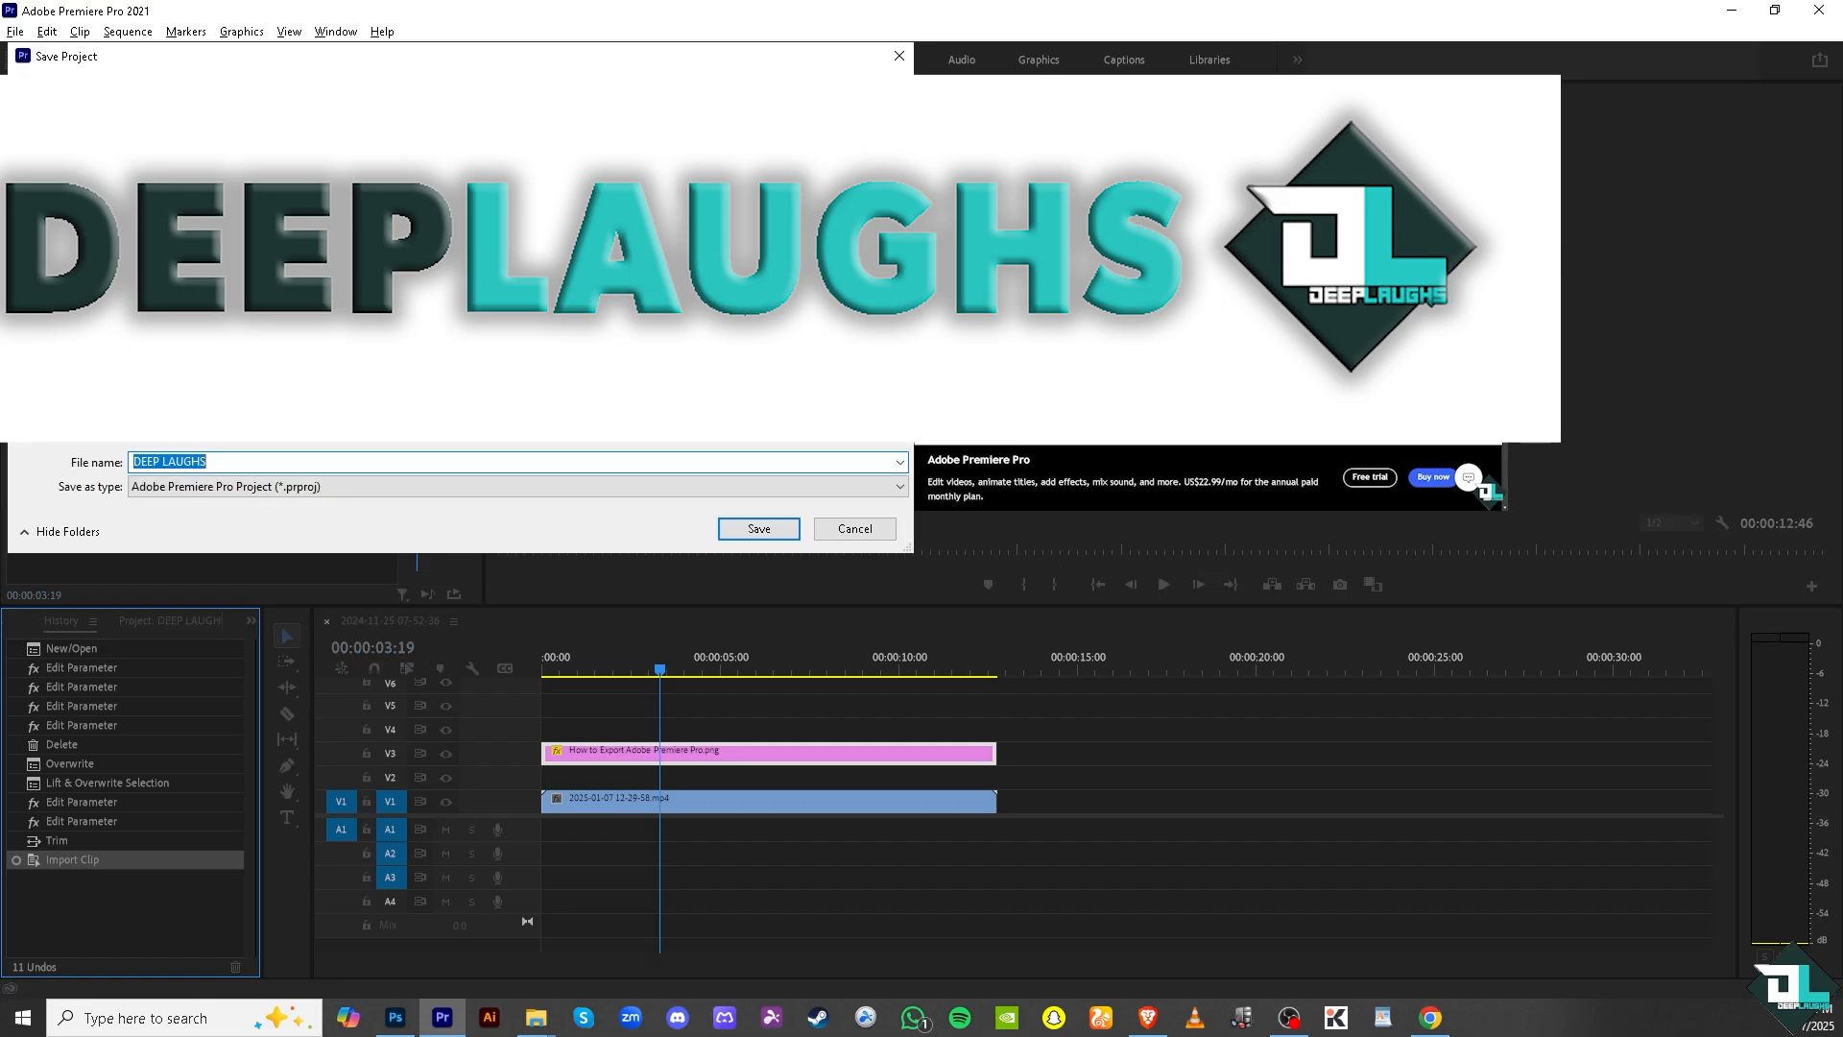
click(334, 493)
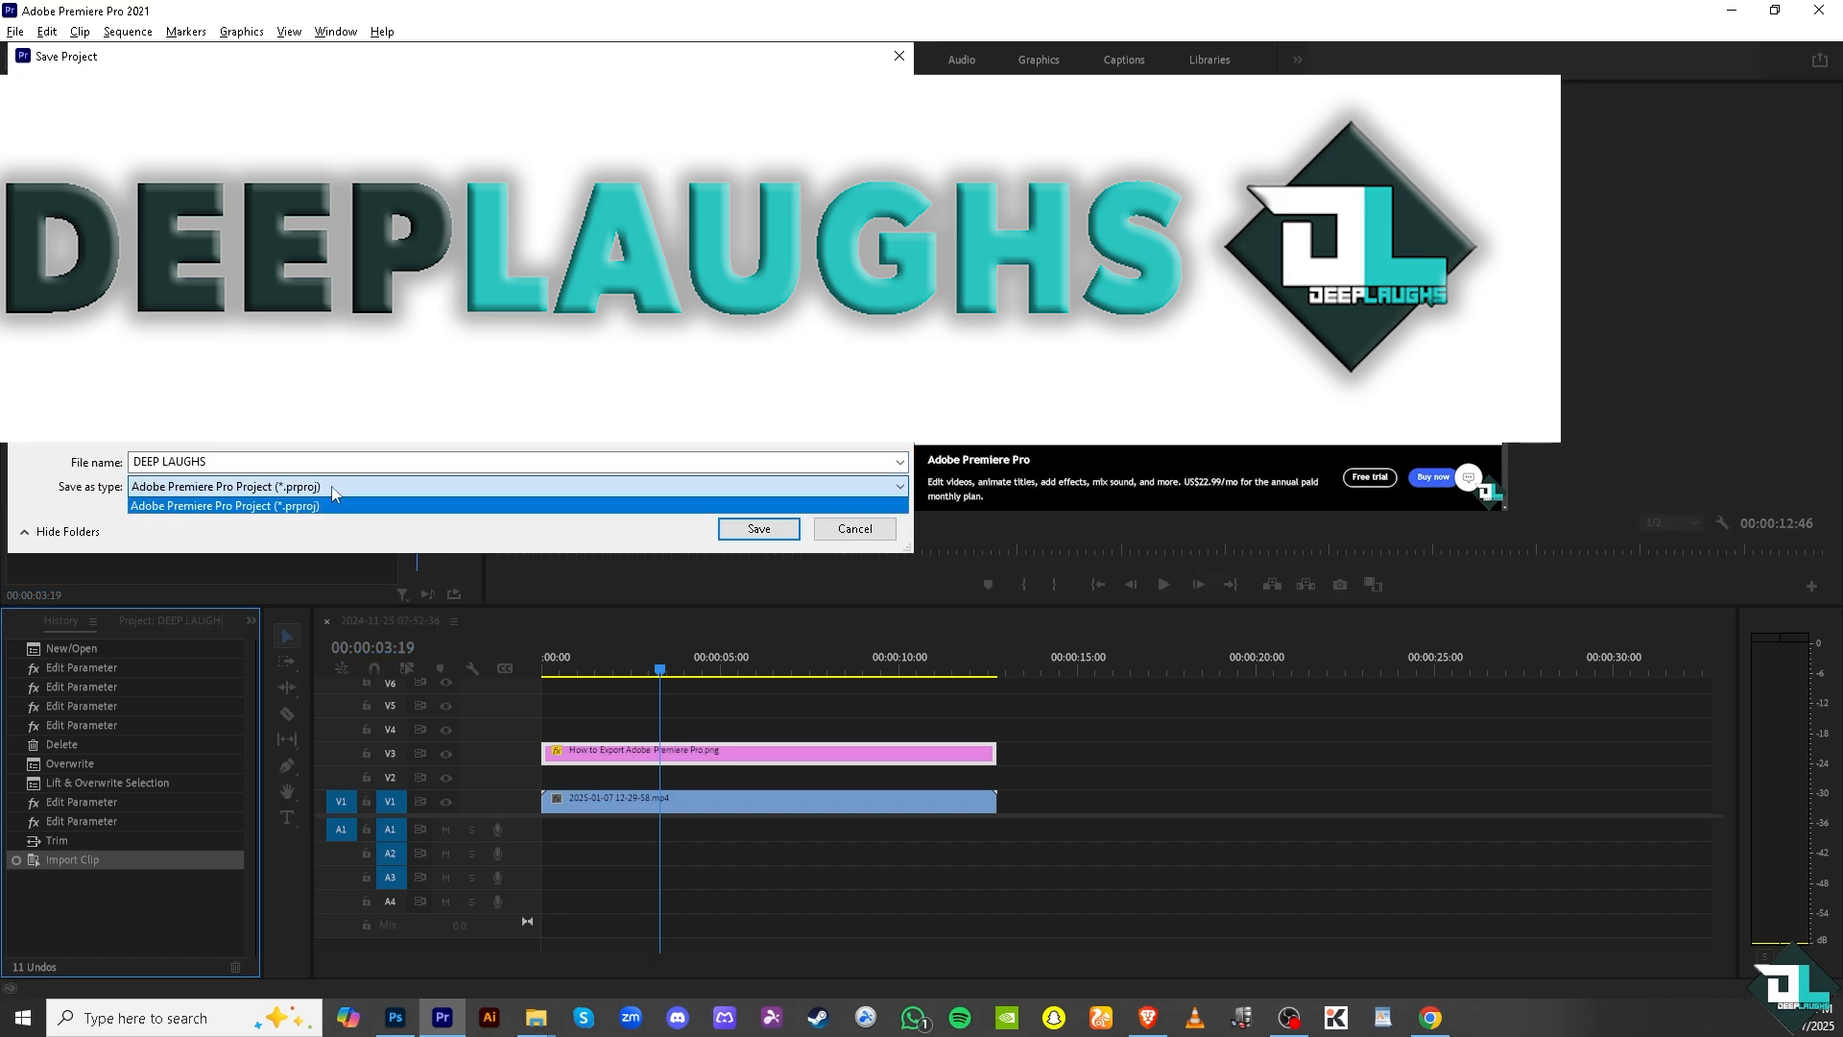
click(338, 505)
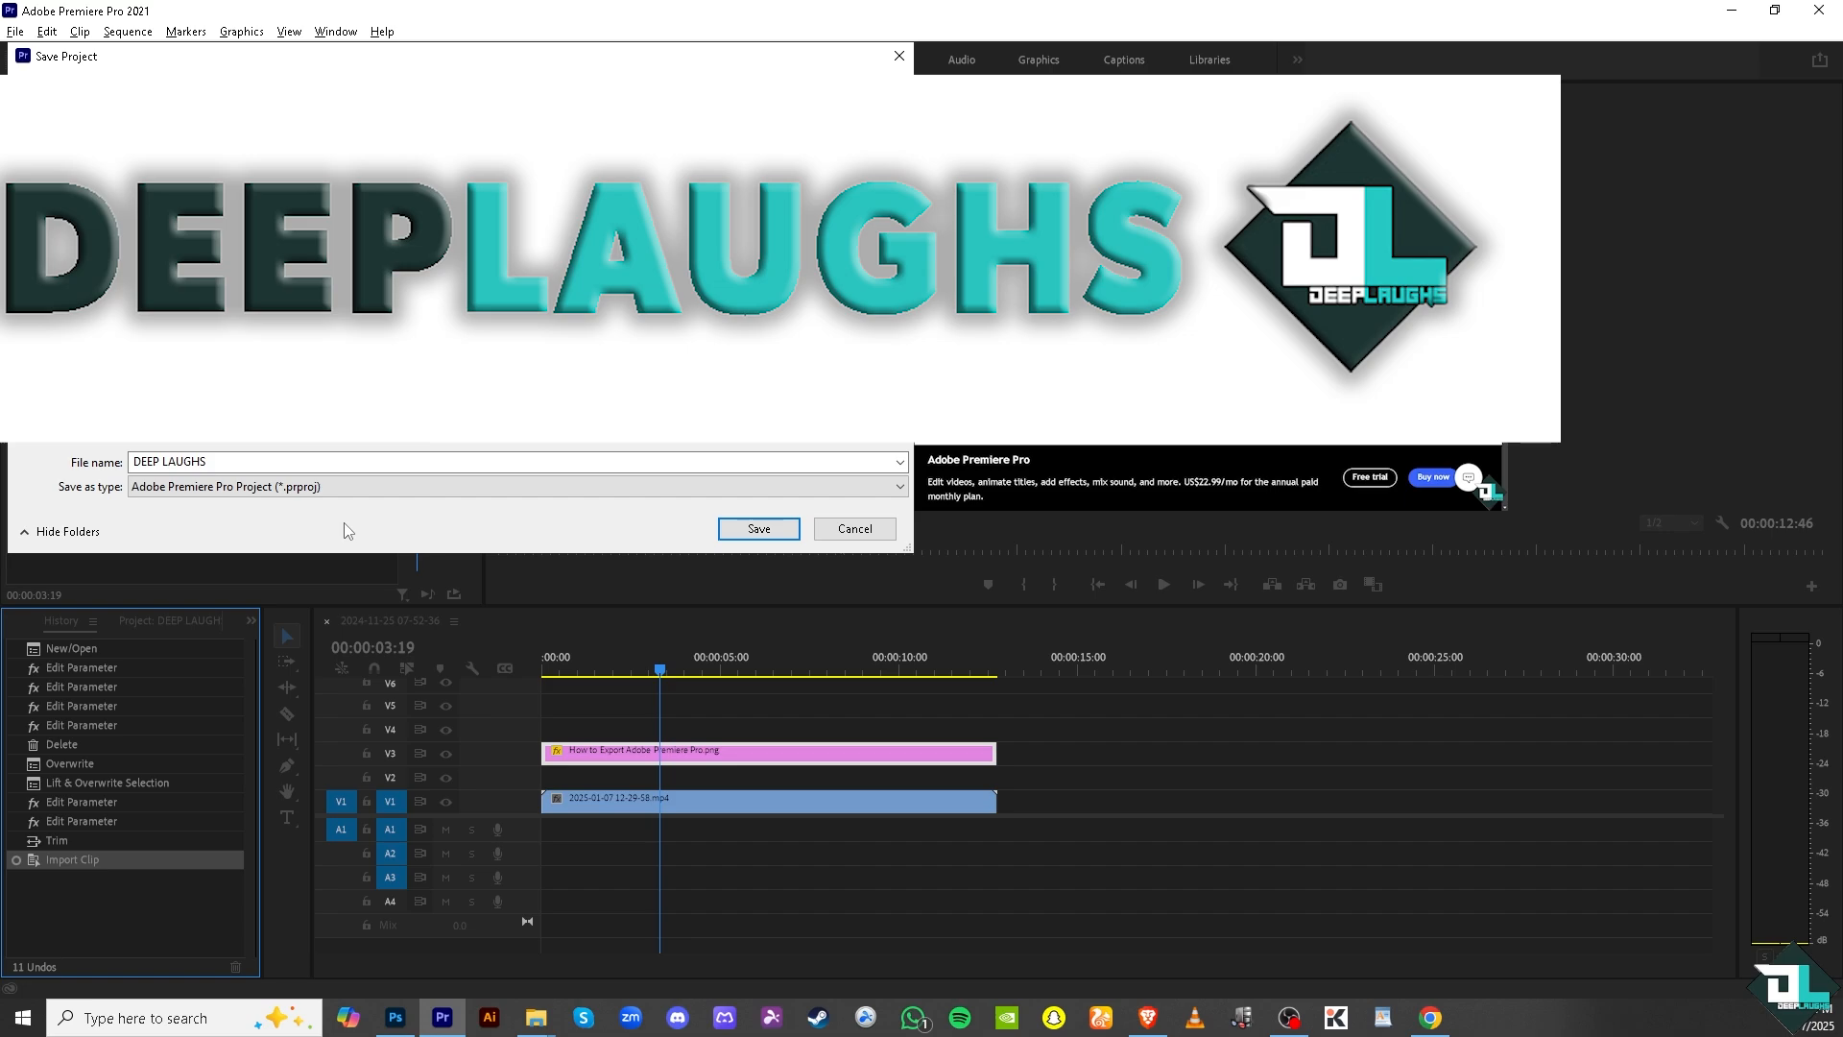
click(778, 534)
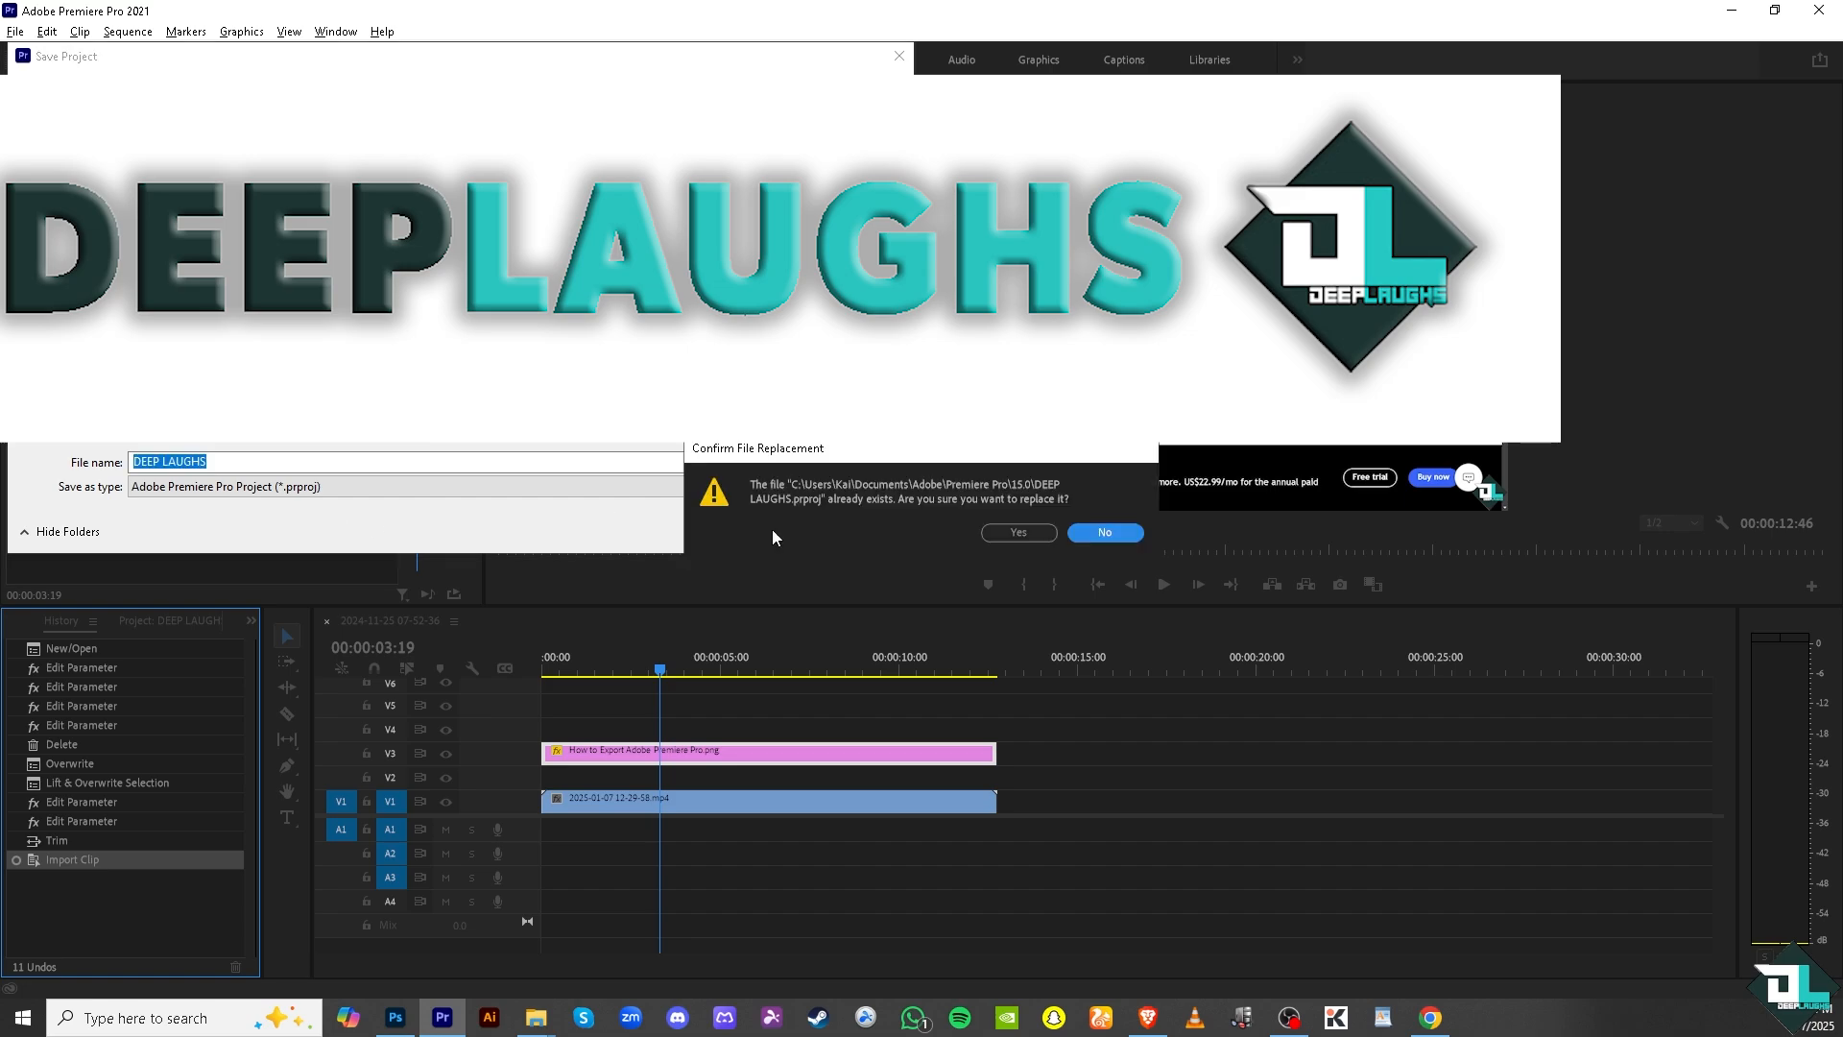
click(1105, 533)
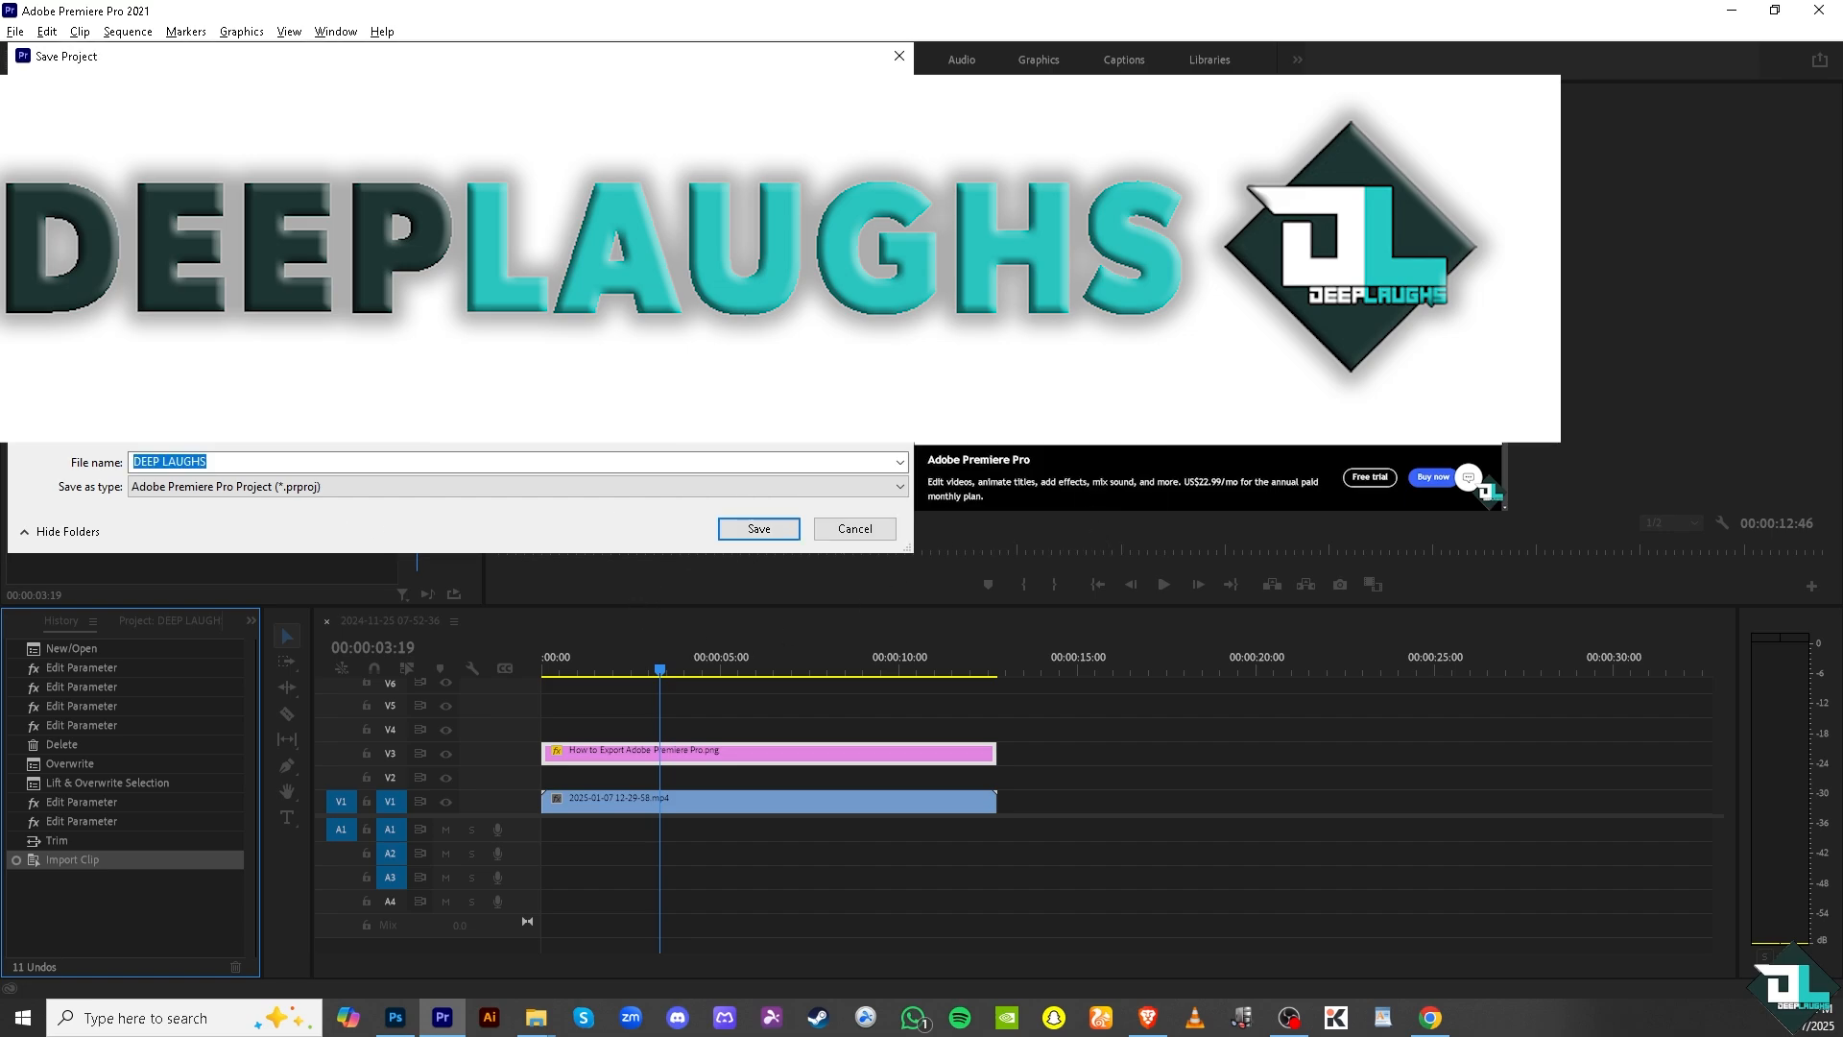
click(900, 56)
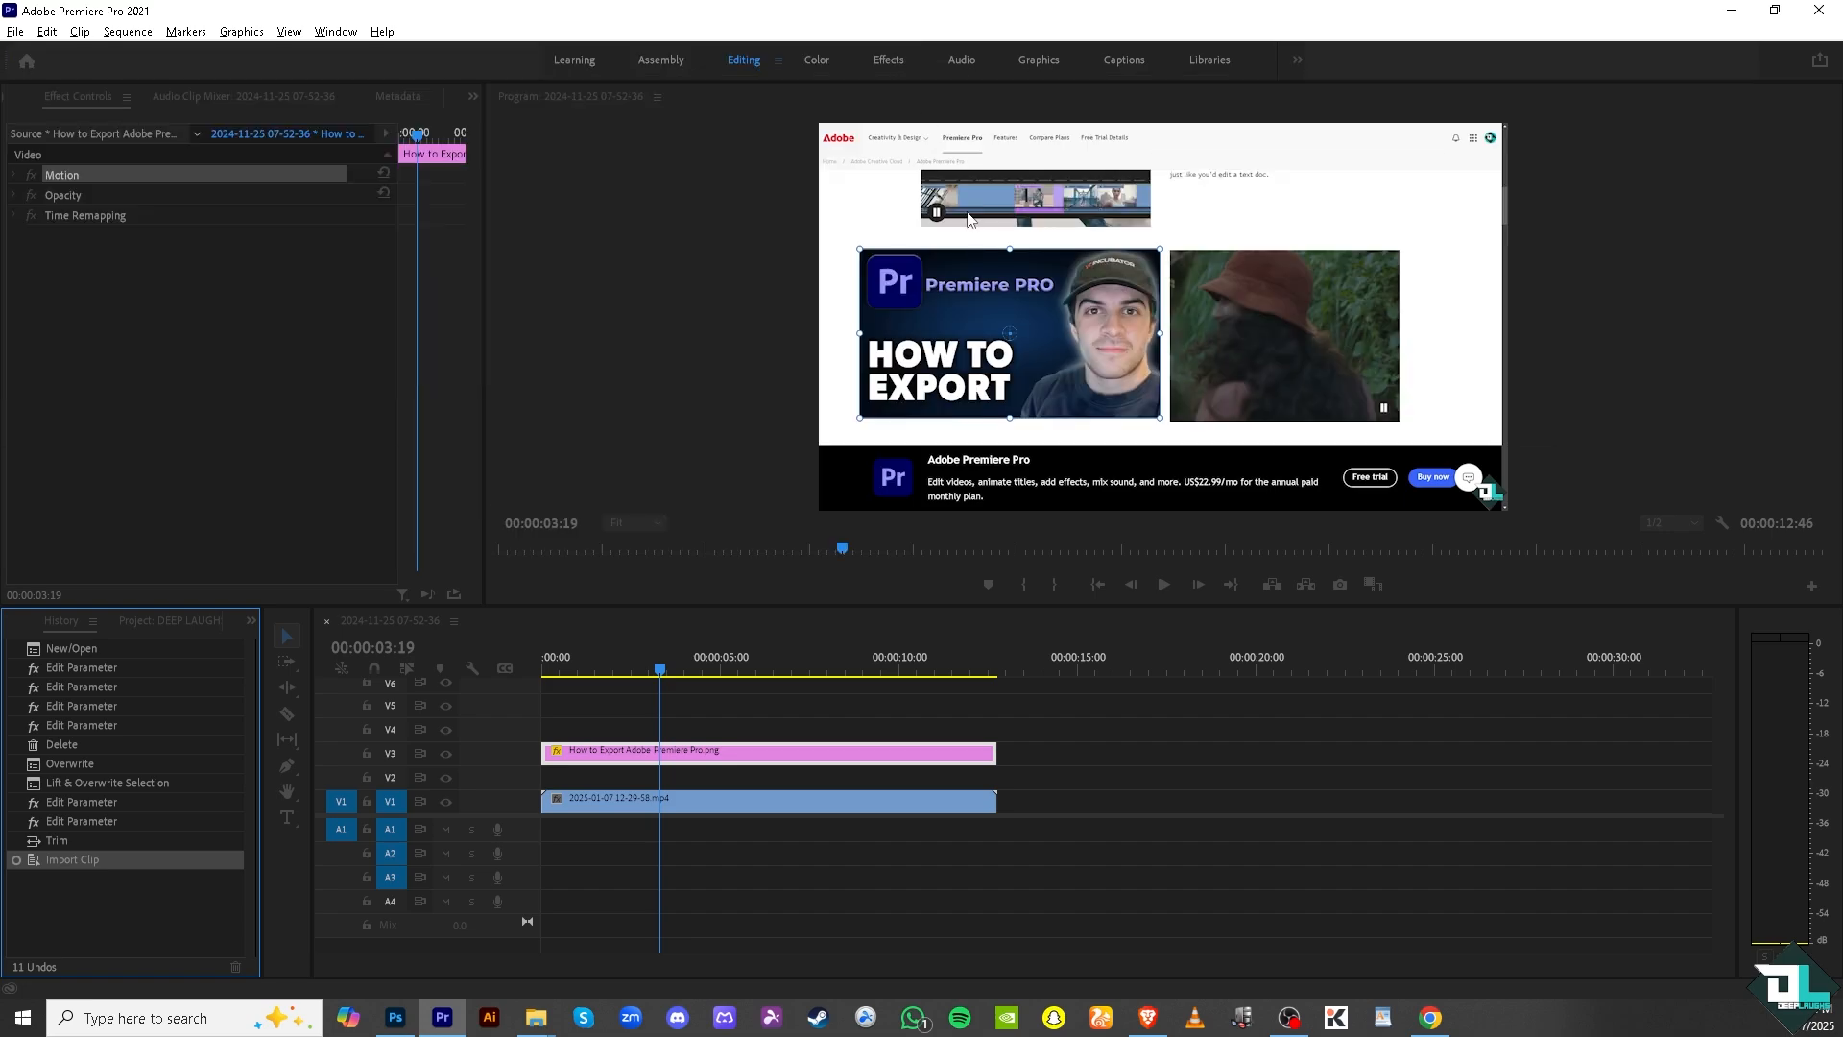
Resume playback to the end of the sequence and replay it from the beginning.
click(1164, 584)
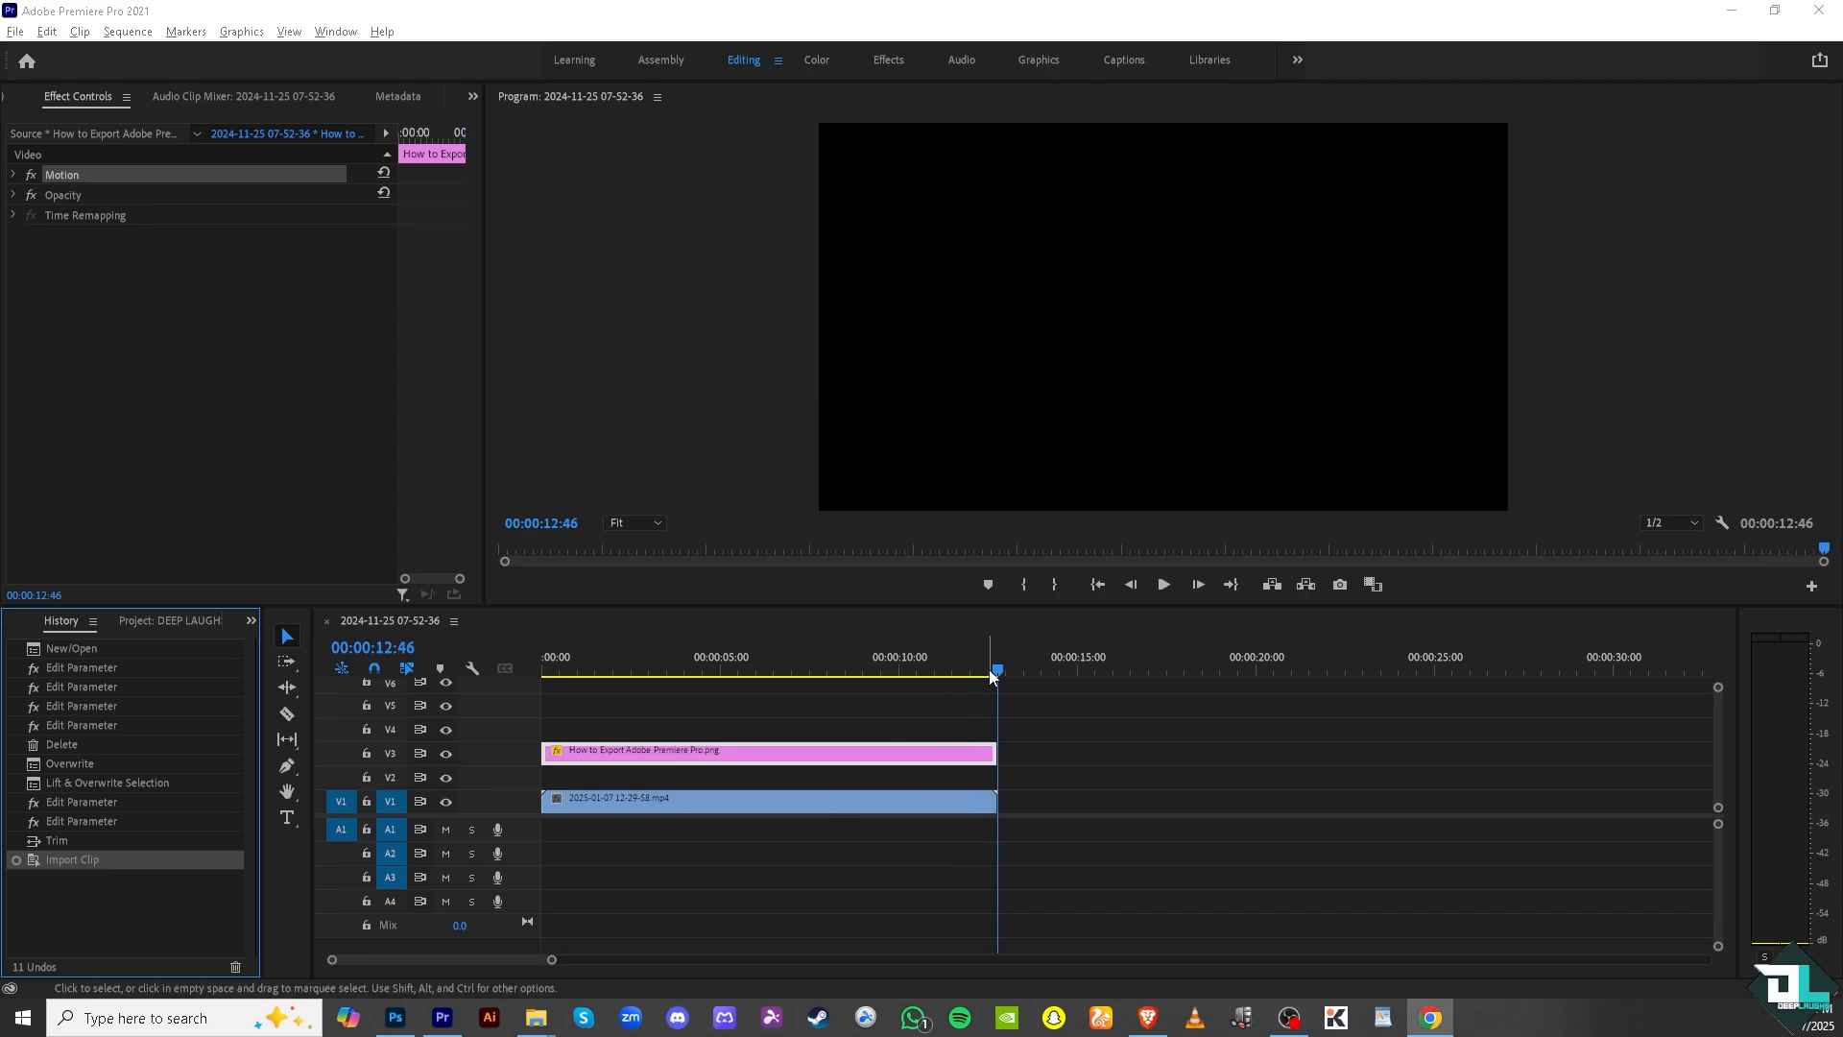
drag(995, 671, 456, 672)
click(1163, 584)
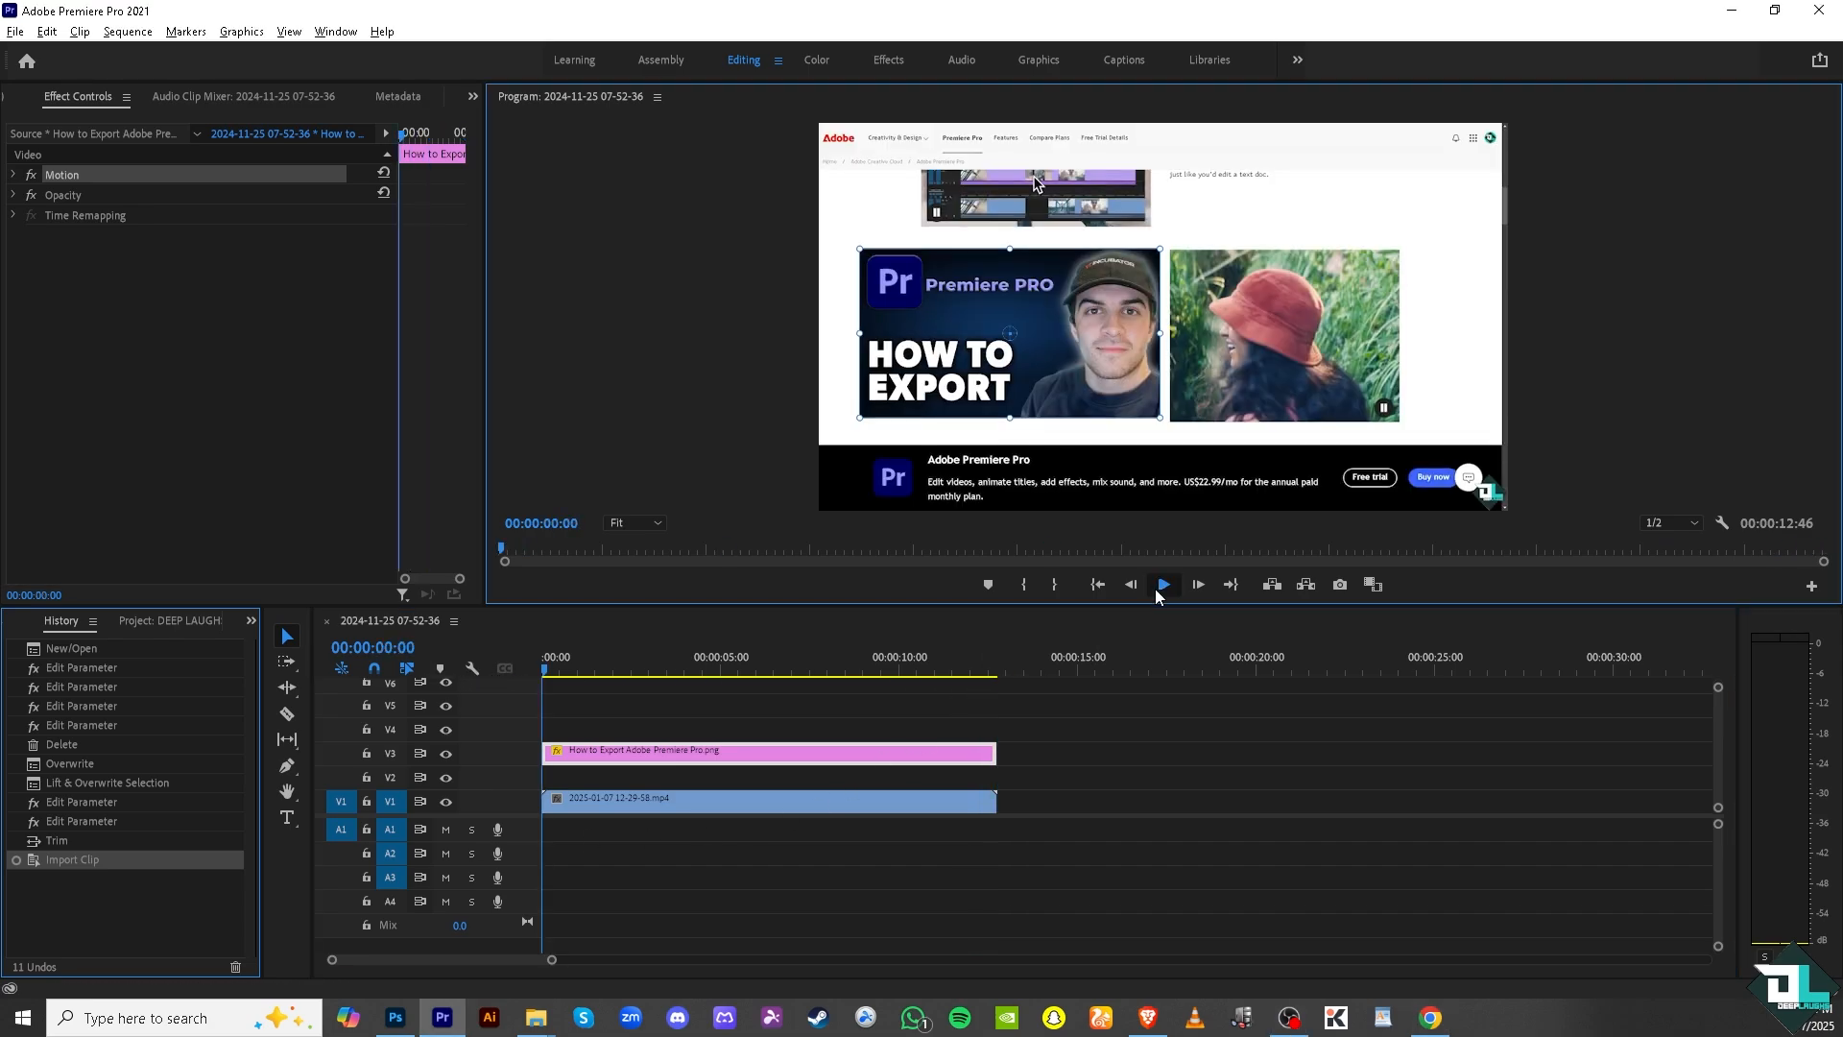